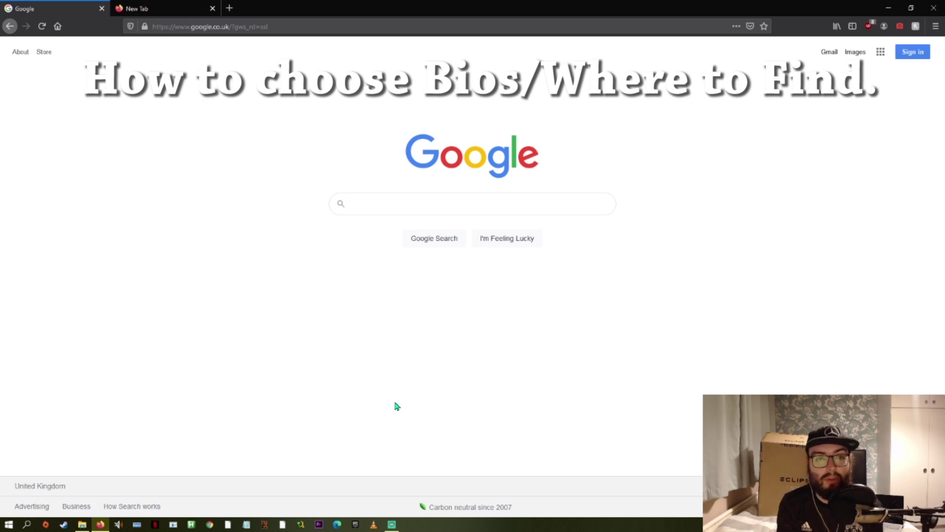
Search Google for 'msi x570 tomahawk wifi' using the suggested query
text(msi)
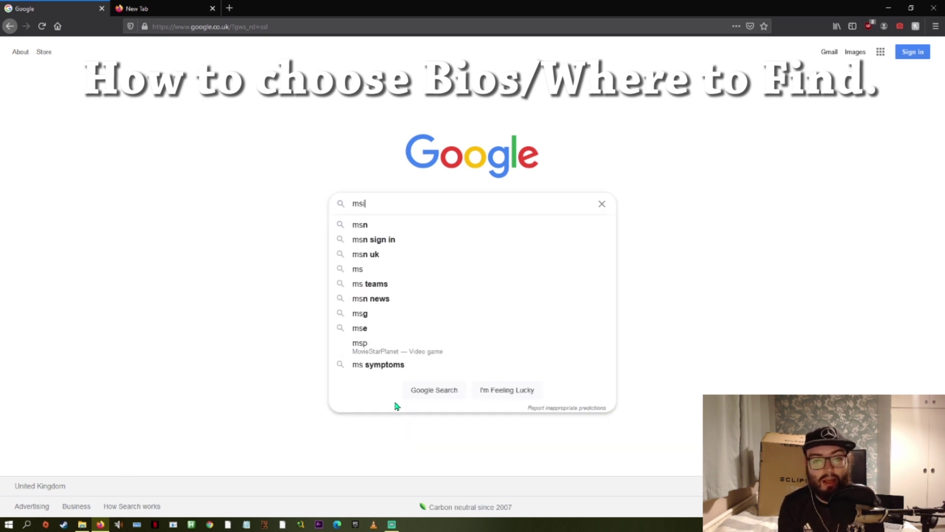
text( x570)
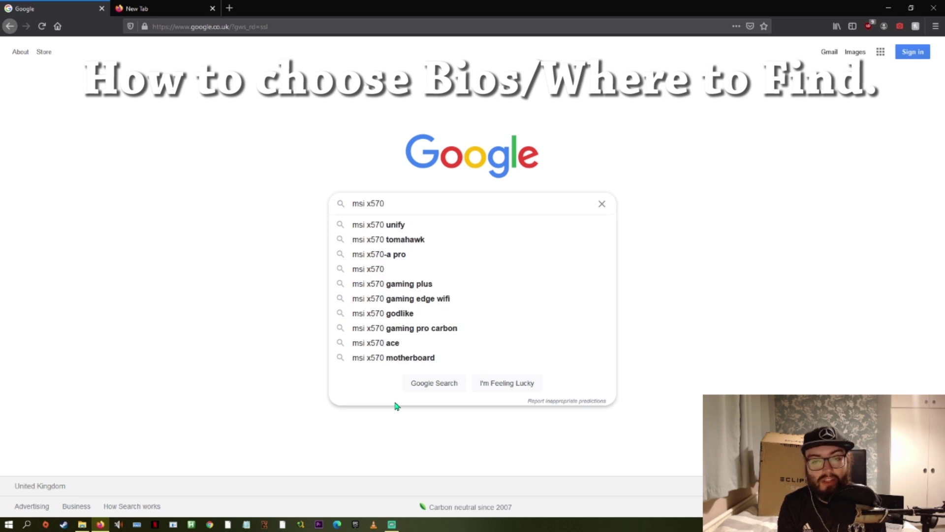
text( t)
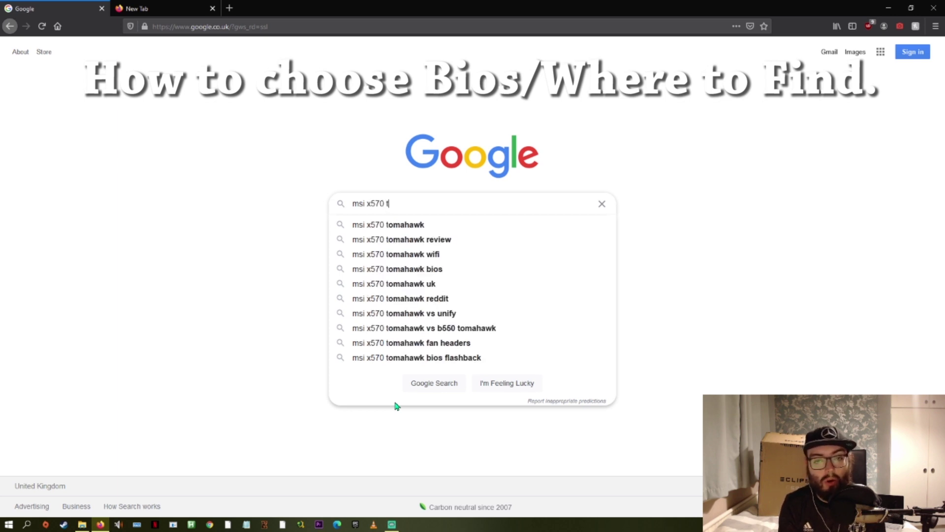
click(430, 254)
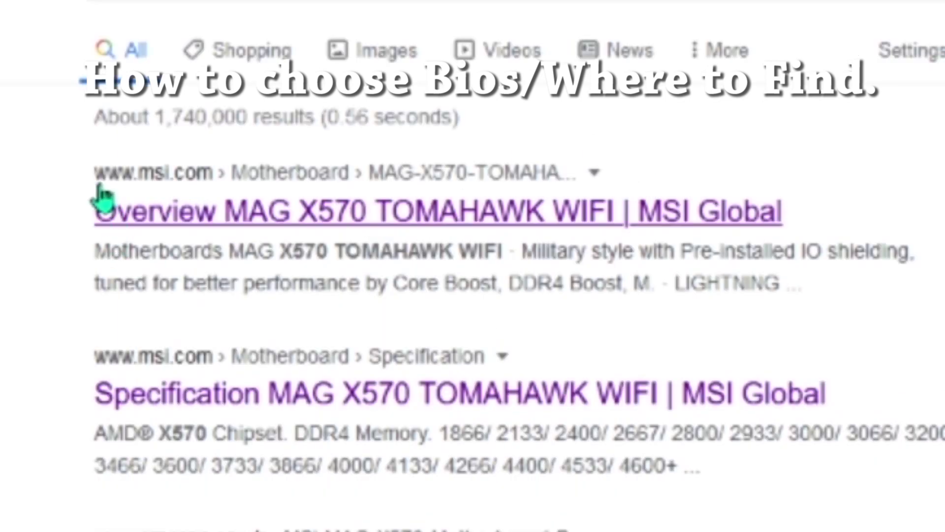
drag(96, 185, 205, 190)
click(53, 320)
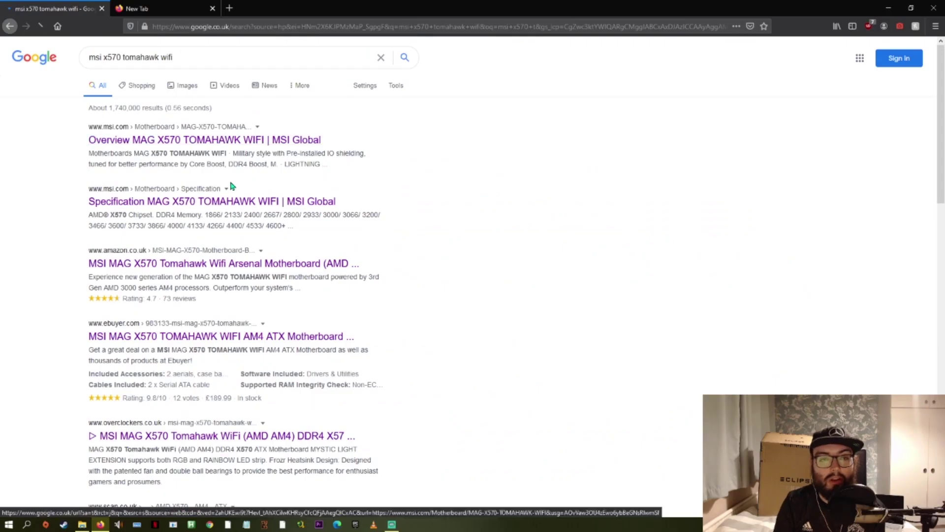
Open the MAG X570 TOMAHAWK WIFI overview page on MSI Global
click(502, 225)
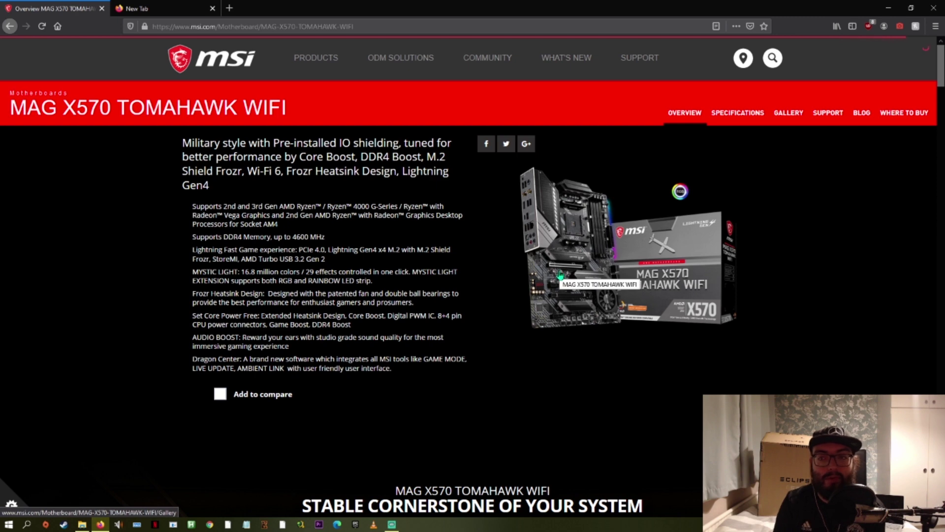
scroll(560, 294, down, 2)
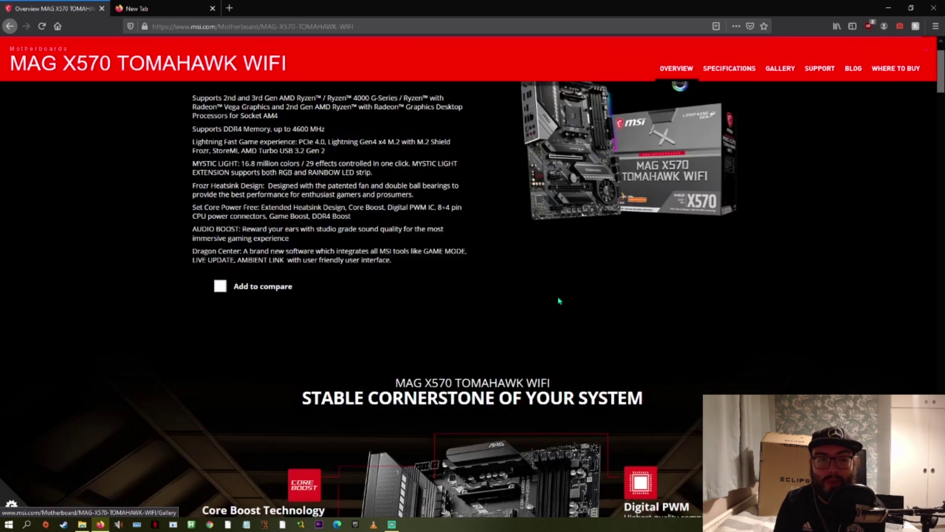
scroll(561, 294, up, 2)
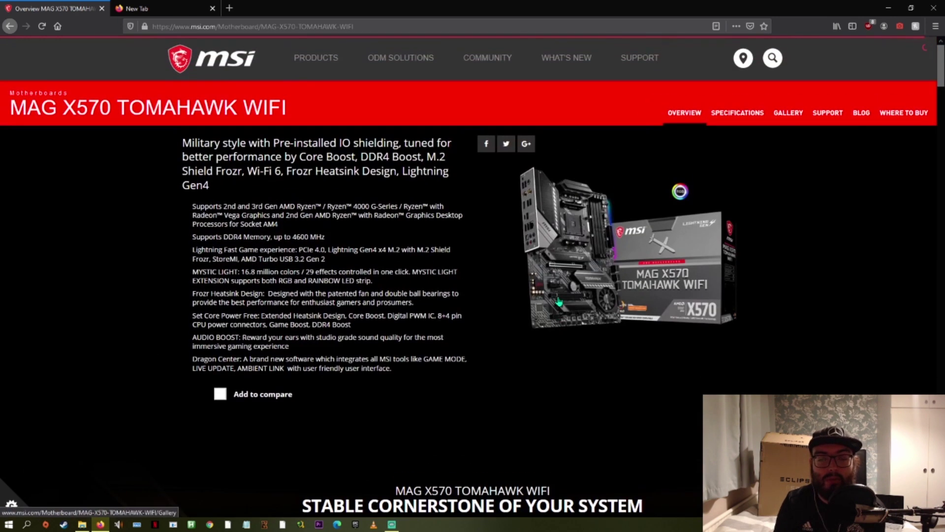
On the board's support page, browse the Manual and Driver downloads, then show the BIOS list
click(825, 118)
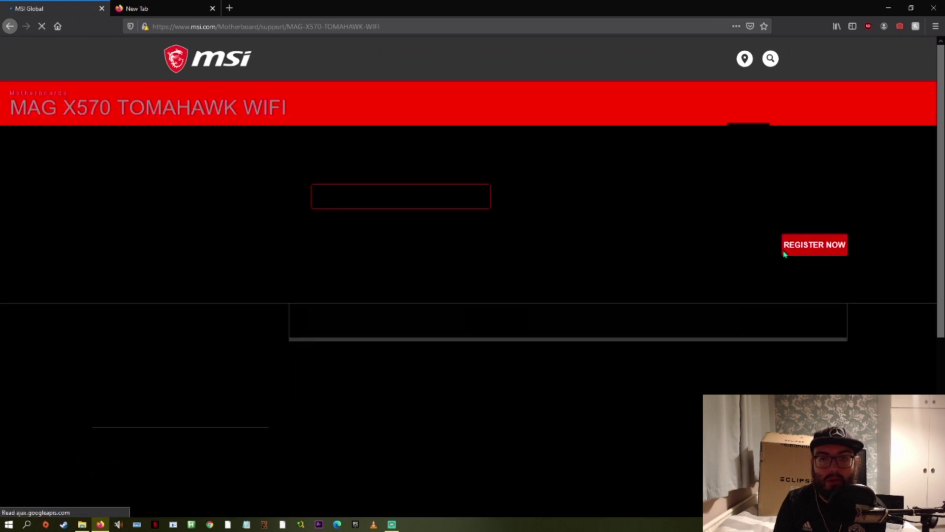
scroll(279, 298, down, 3)
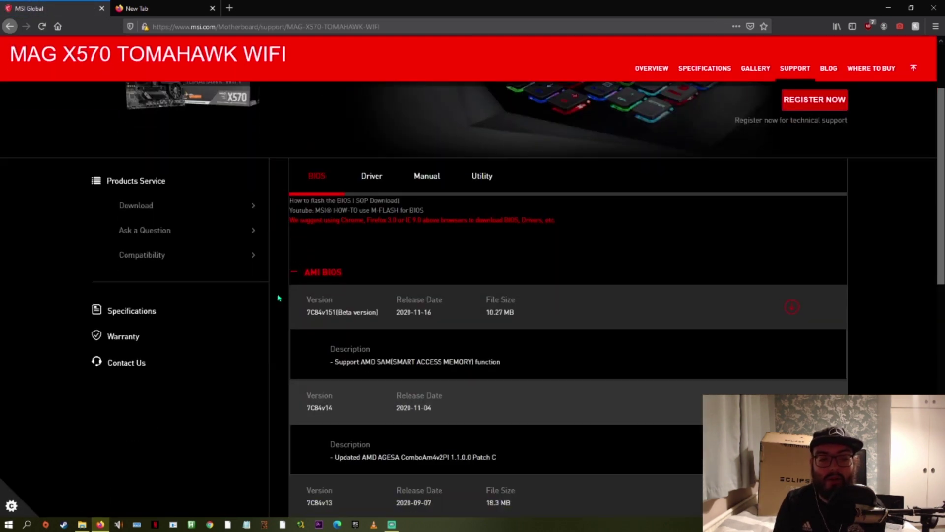
click(484, 178)
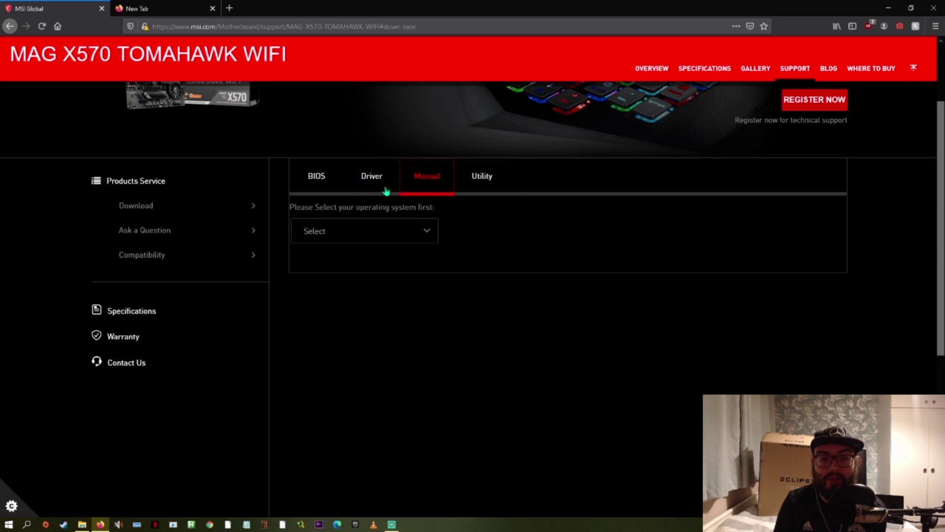
click(386, 190)
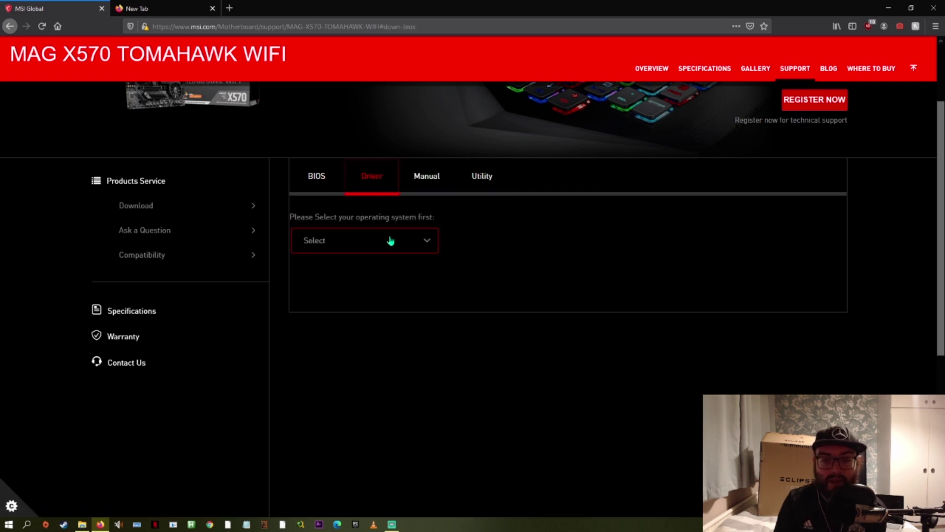
click(391, 242)
click(317, 182)
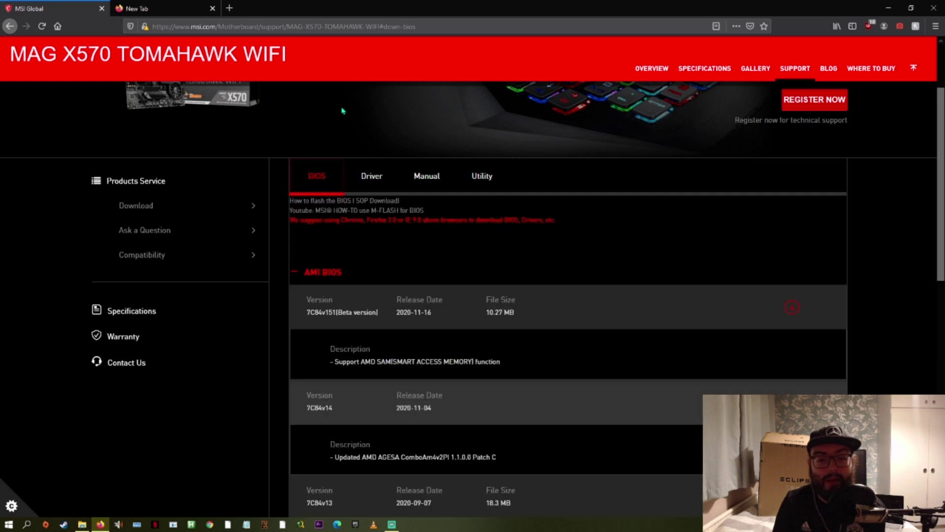
scroll(348, 320, down, 10)
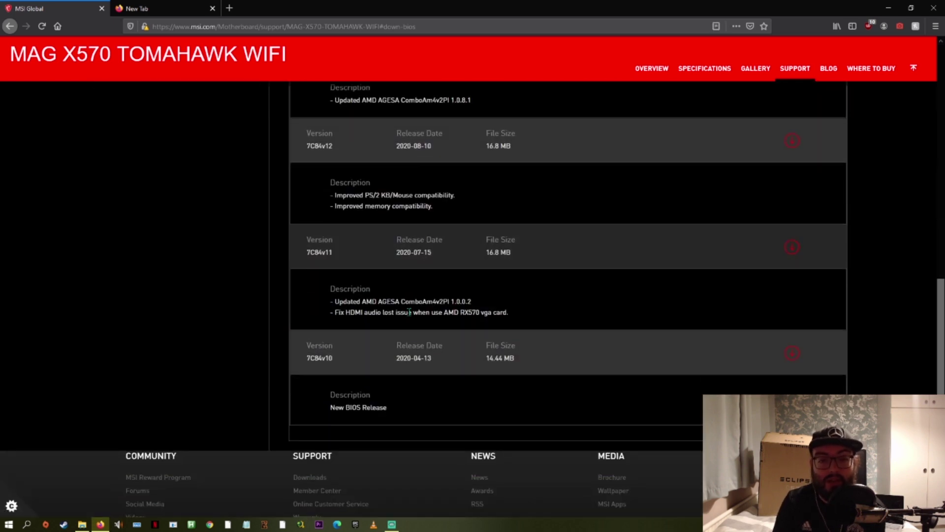
Read the BIOS descriptions, highlighting AGESA and the Beta version label on 7C84v151
scroll(350, 202, up, 5)
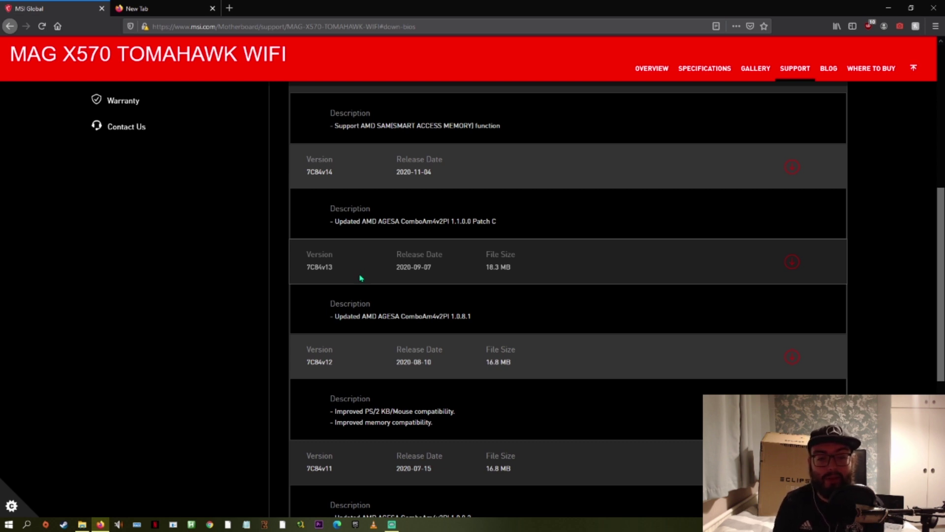
drag(379, 316, 404, 316)
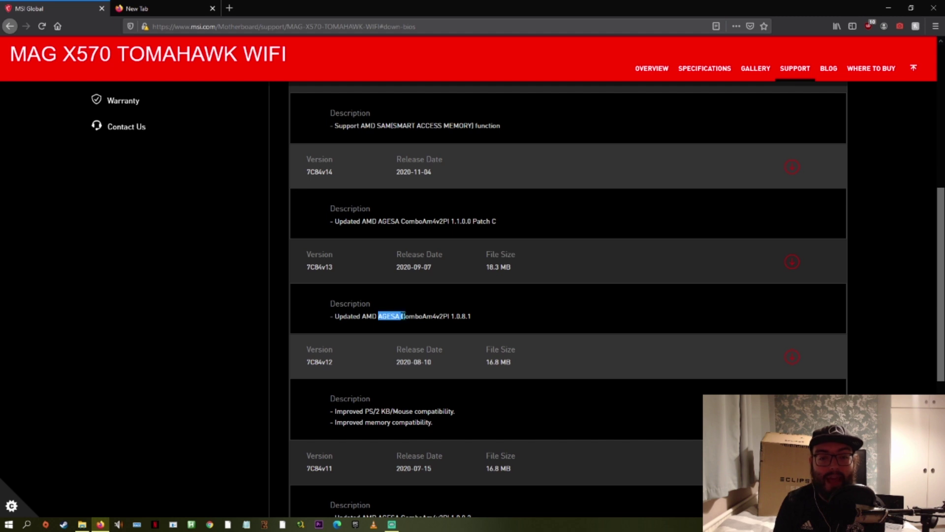
click(395, 327)
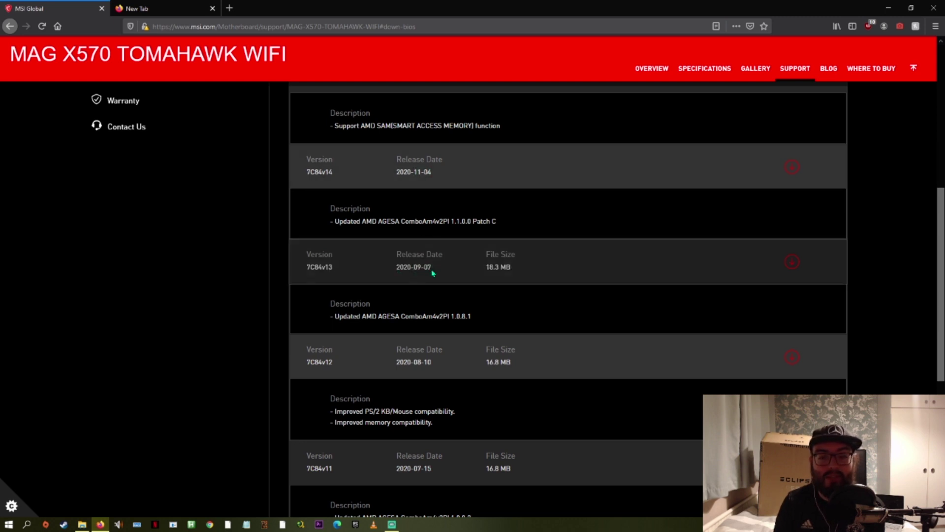
click(419, 169)
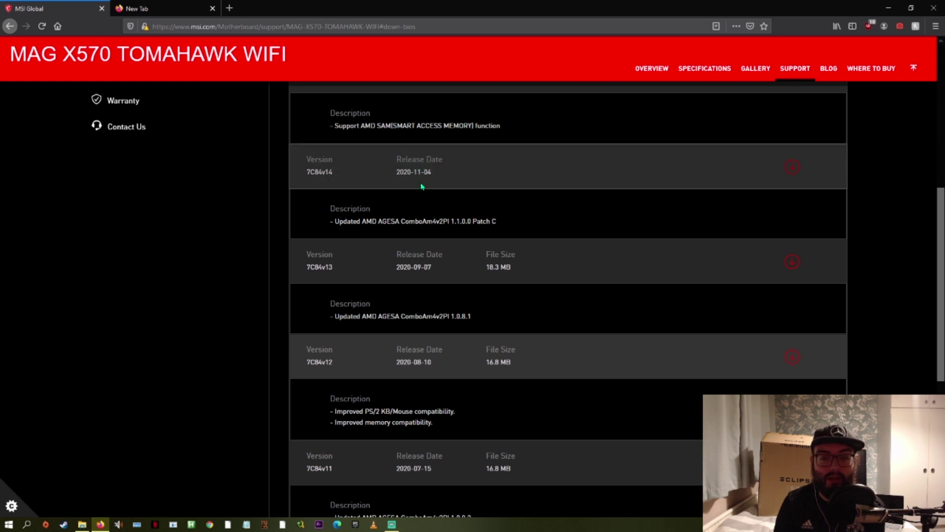
scroll(418, 276, up, 2)
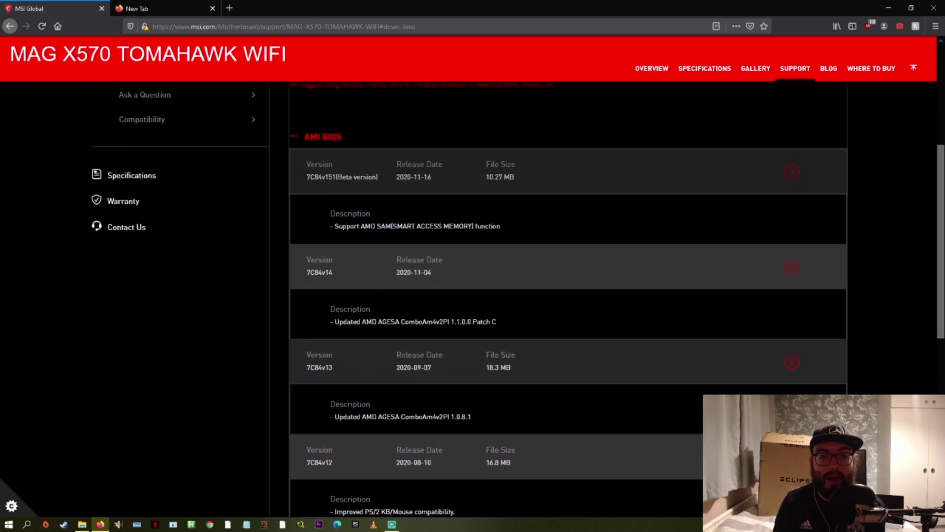
drag(338, 177, 374, 176)
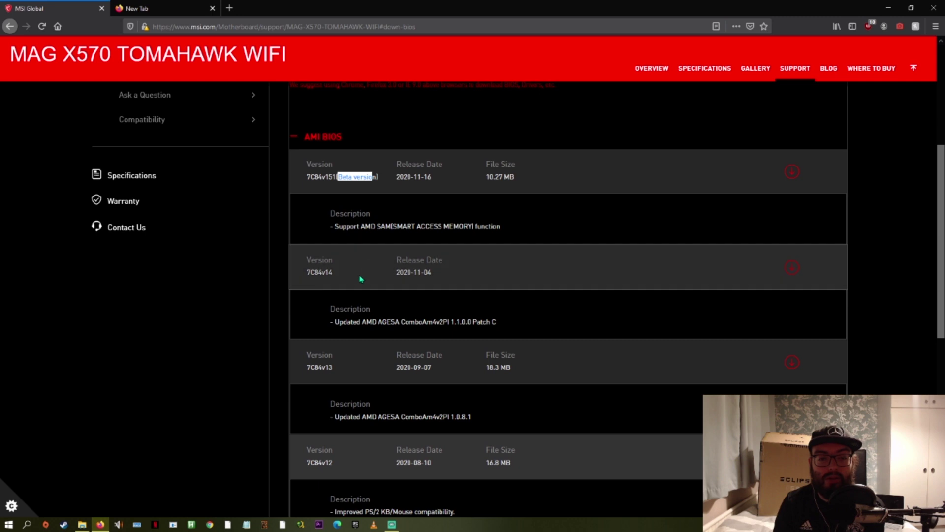
triple_click(302, 279)
click(332, 337)
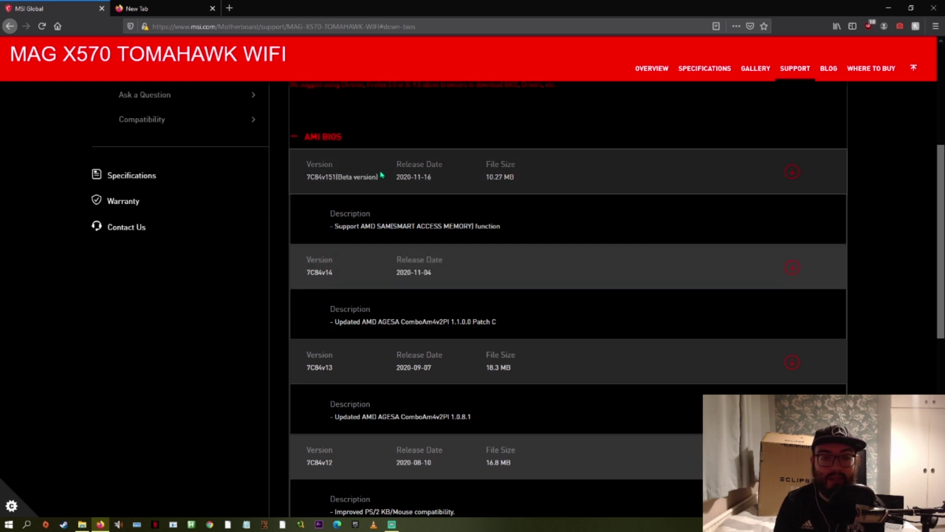
Compare 7C84v14 with the 7C84v151 Beta and its Support AMD Smart Access Memory note
drag(377, 177, 344, 178)
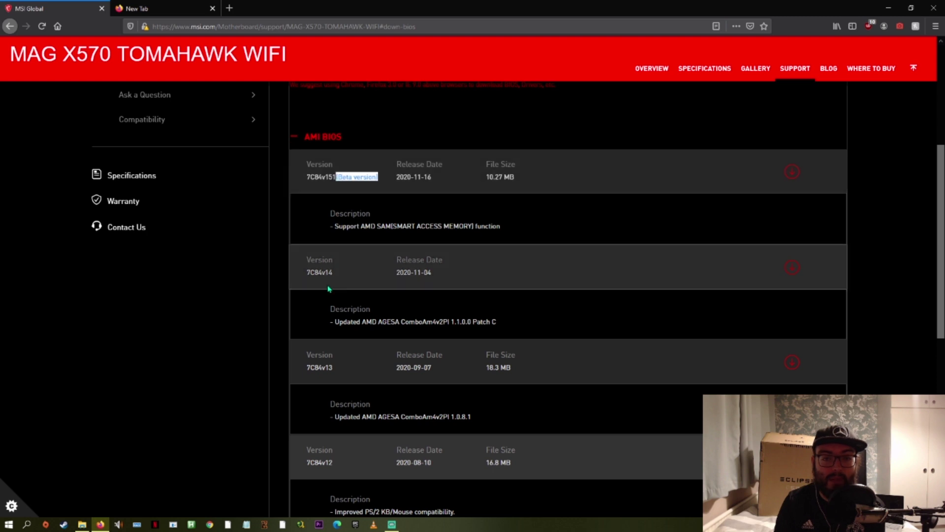
click(312, 272)
double_click(328, 273)
click(357, 228)
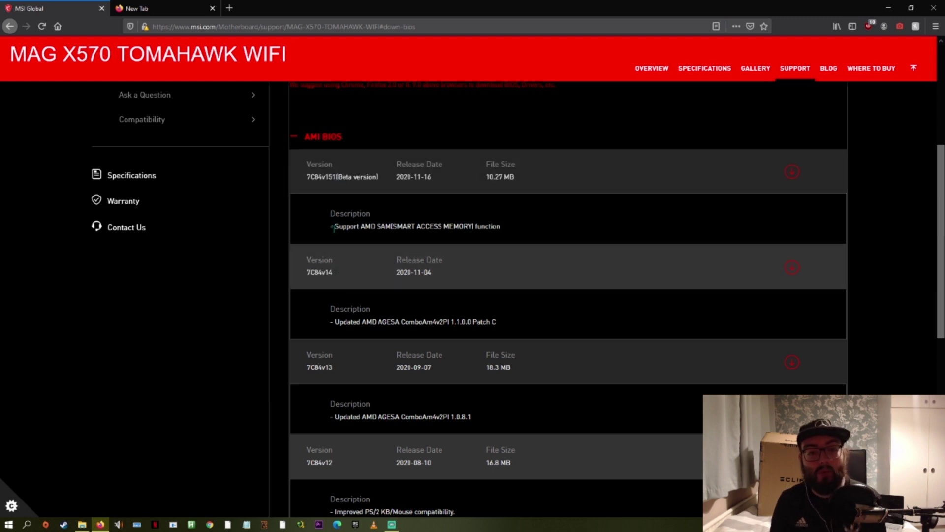
drag(355, 227, 498, 230)
click(378, 228)
click(507, 239)
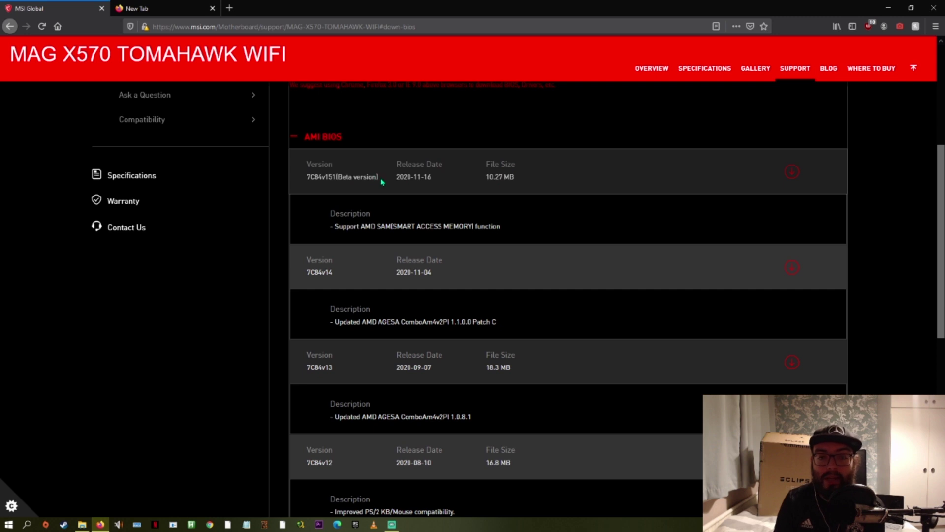
drag(378, 178, 343, 179)
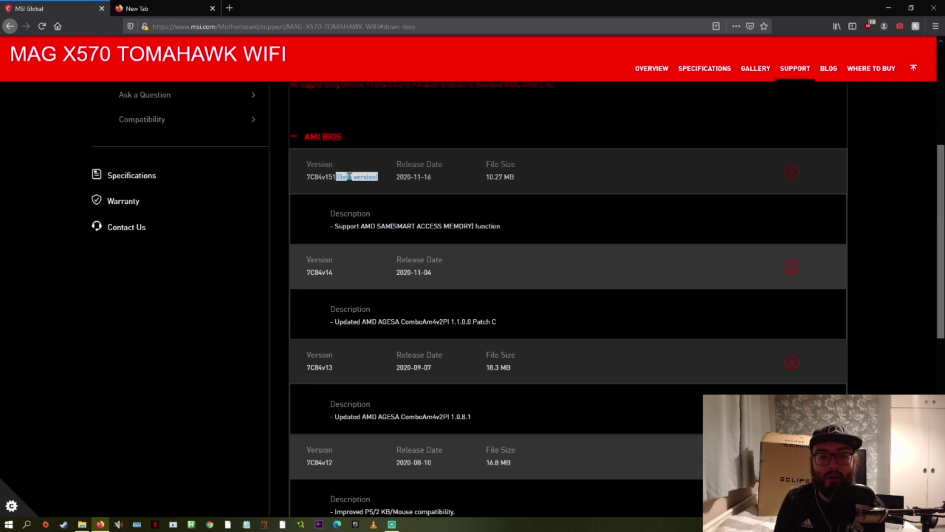
click(349, 176)
scroll(330, 207, down, 1)
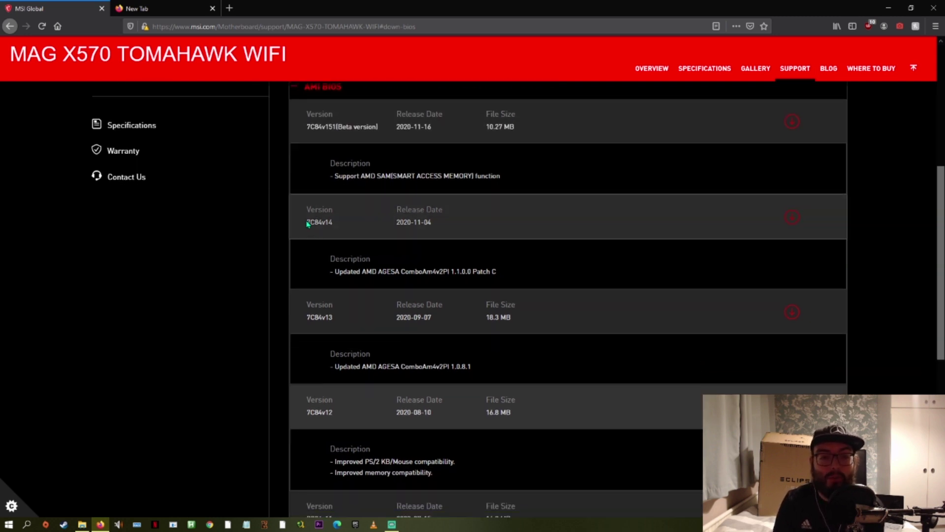
Download the stable 7C84v14 BIOS, saving 7C84v14.zip to disk
scroll(333, 248, up, 1)
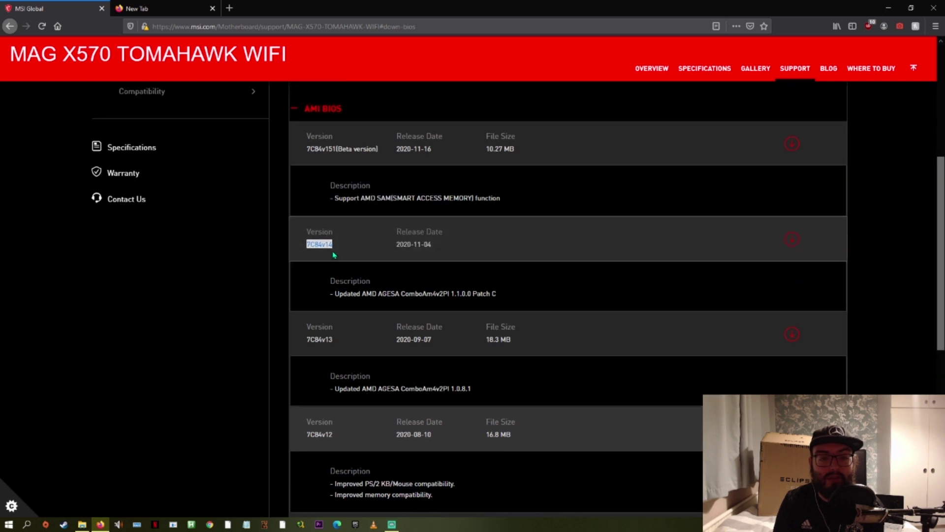
click(332, 272)
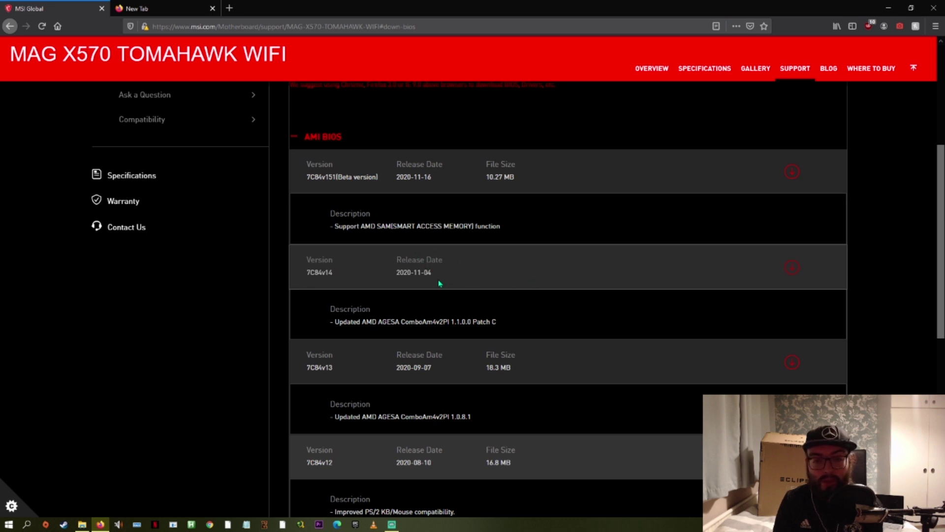
click(791, 270)
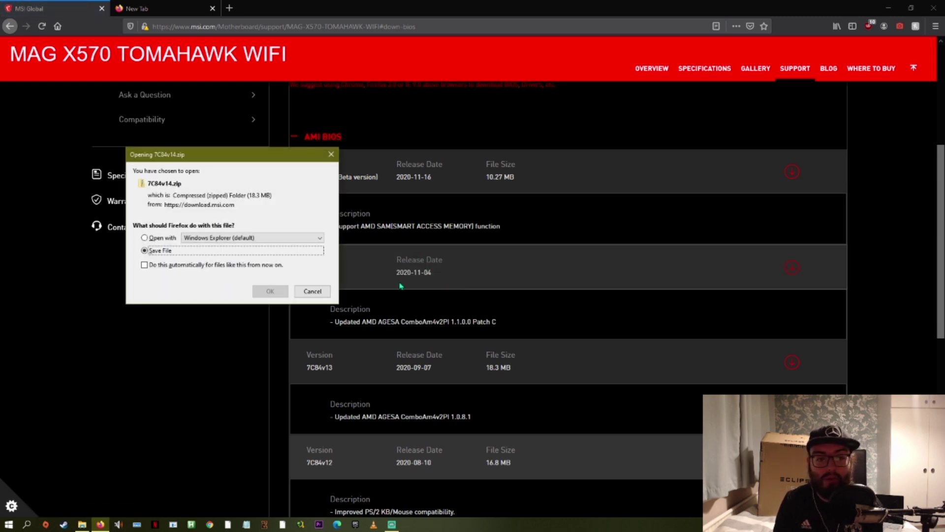
click(214, 252)
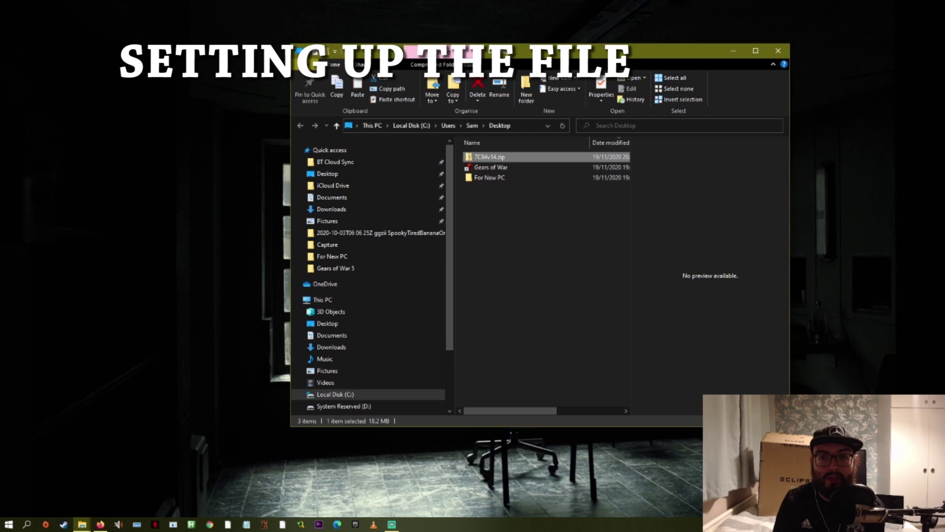
Open the downloaded 7C84v14.zip and browse into its inner 7C84v14 folder
key(super+Up)
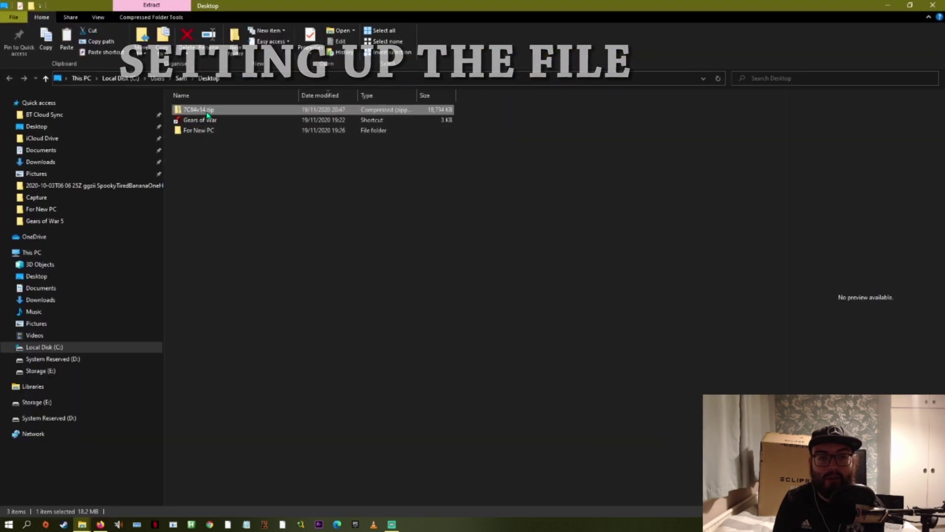
key(Return)
drag(328, 5, 397, 36)
double_click(340, 140)
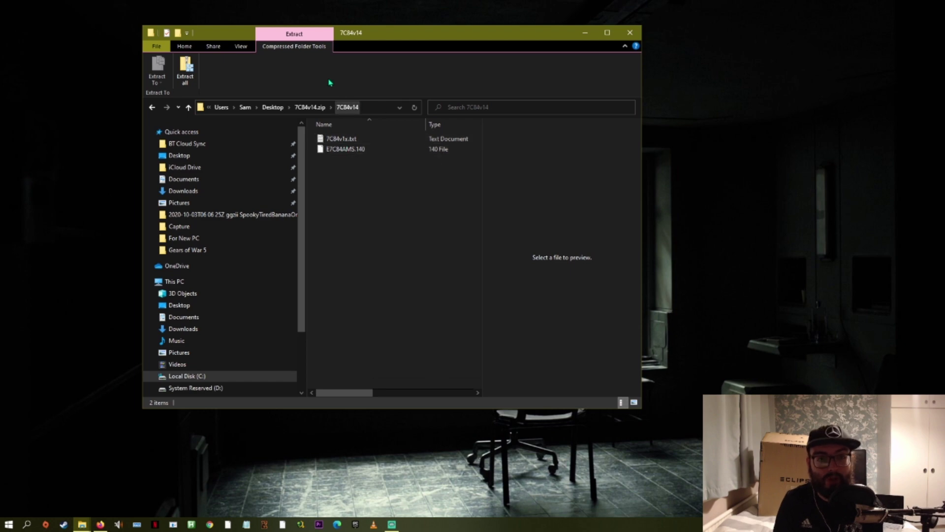
Read the 7C84v1x.txt release notes, including the fixes and 2020/11/04 date, then close them
double_click(344, 140)
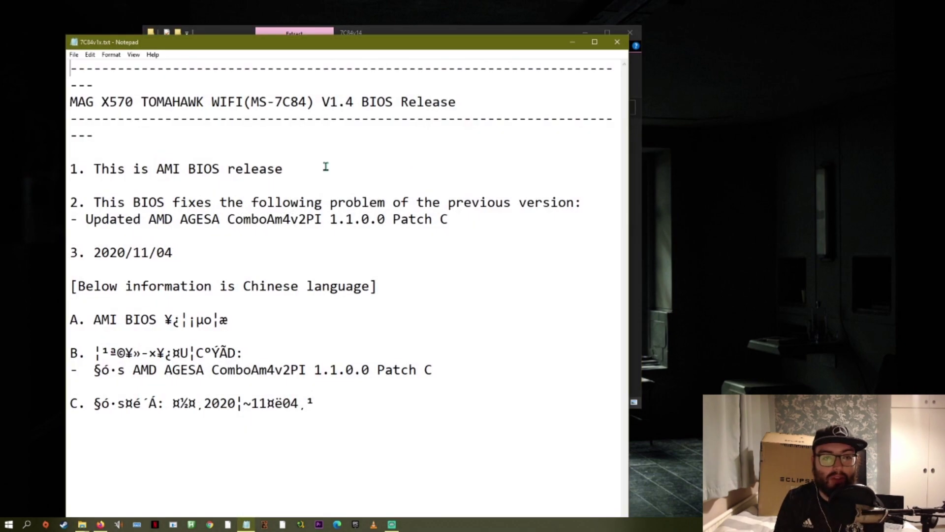
drag(94, 203, 433, 220)
click(407, 232)
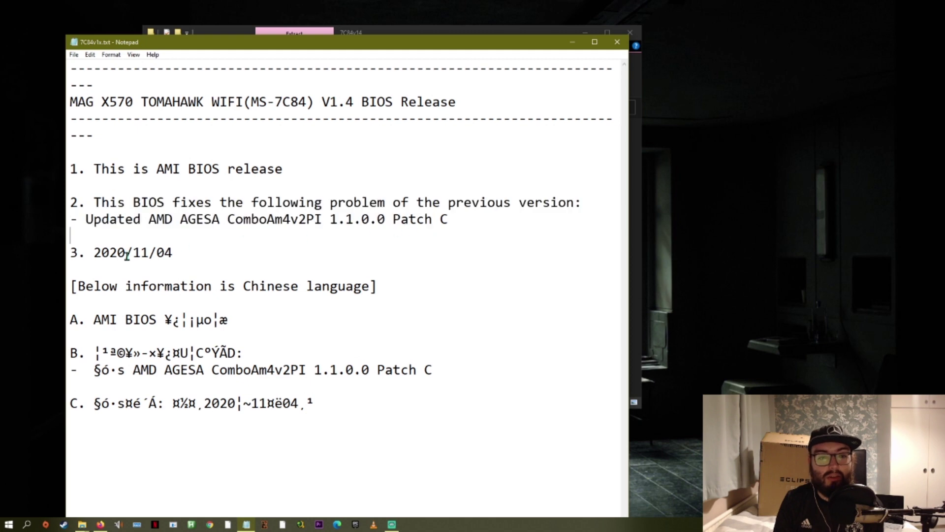
drag(96, 254, 193, 248)
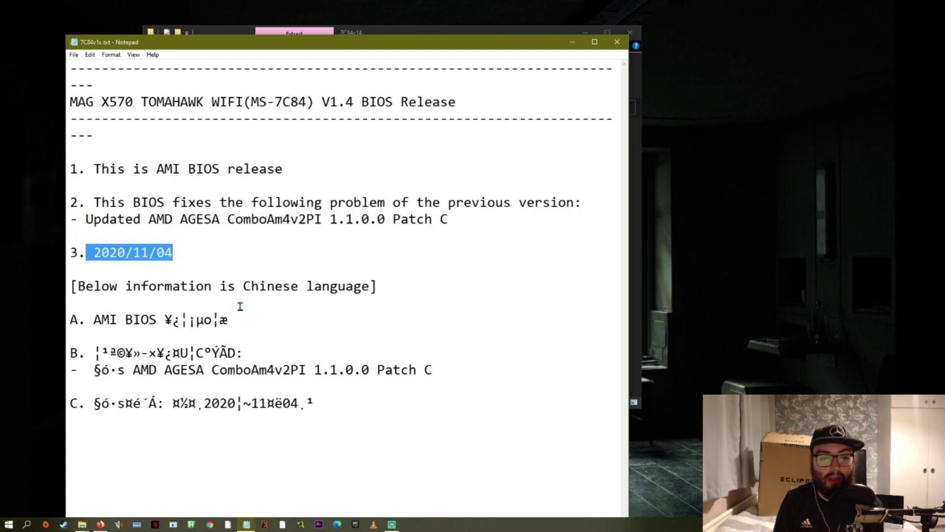
click(619, 45)
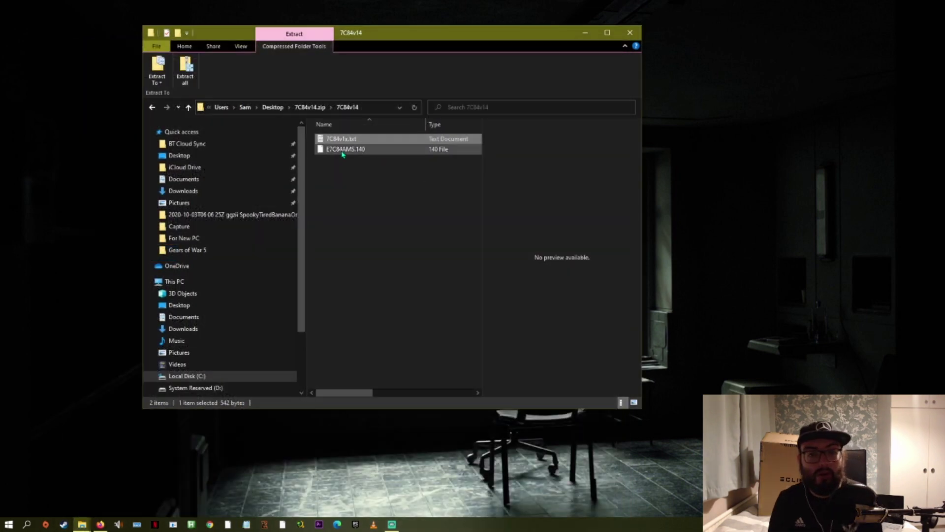
Maximize the window, confirm file name extensions stay visible, and return to the Desktop folder
click(607, 32)
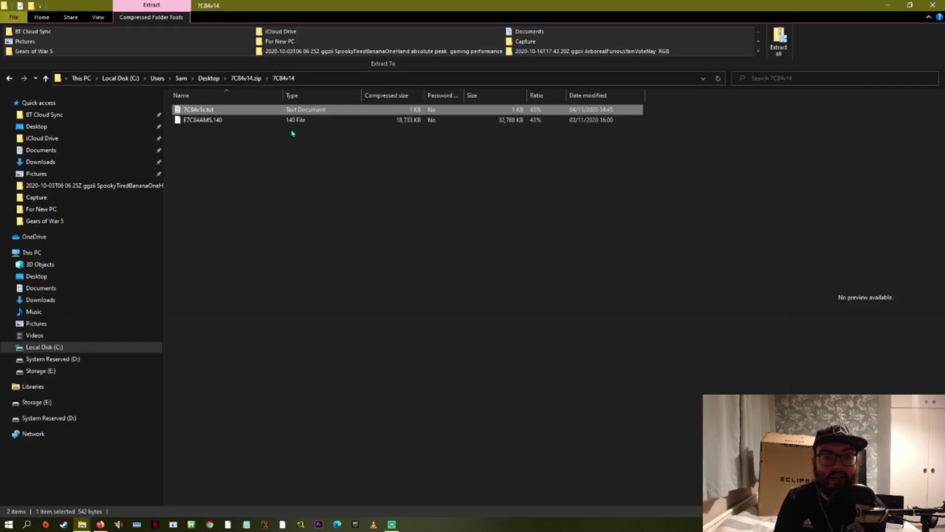
click(98, 17)
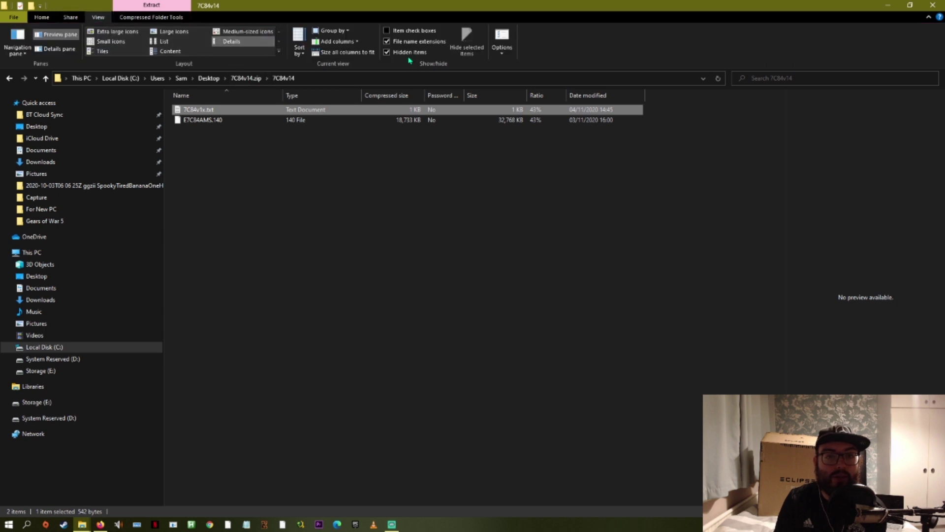
click(387, 41)
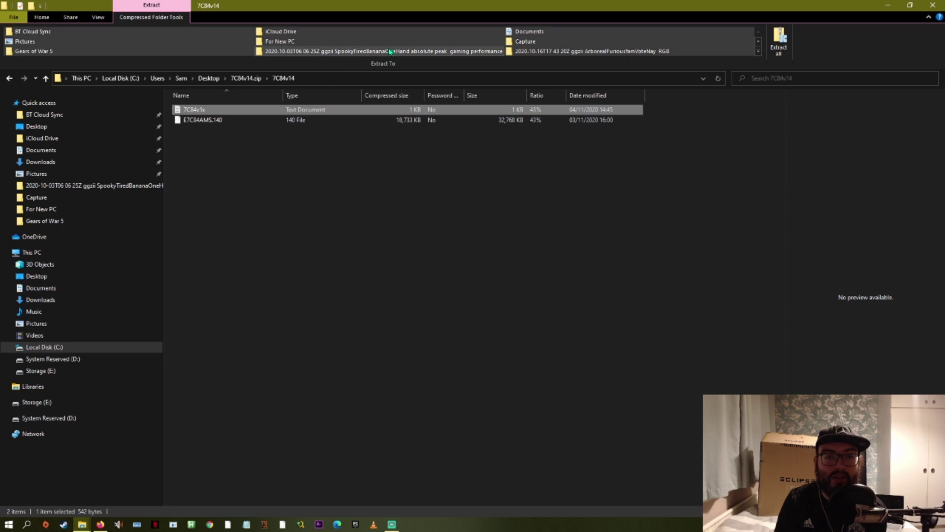
click(98, 17)
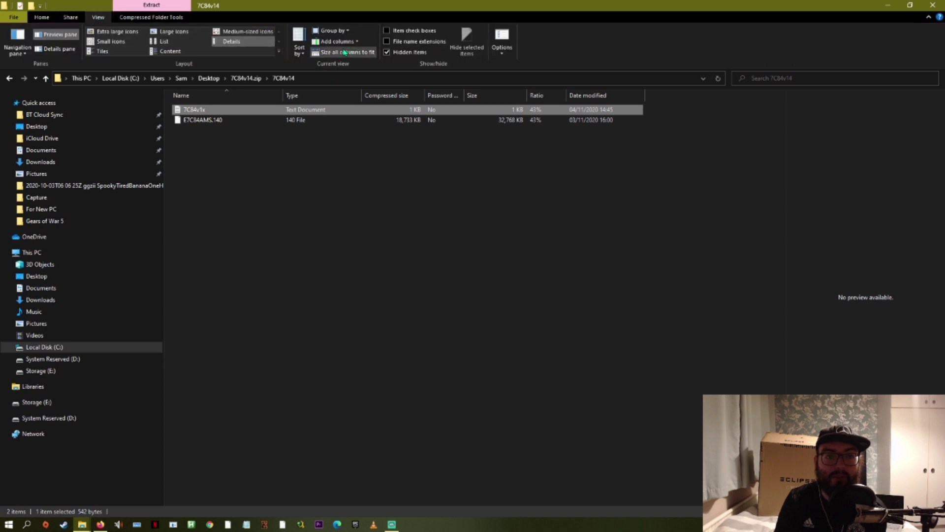
click(386, 41)
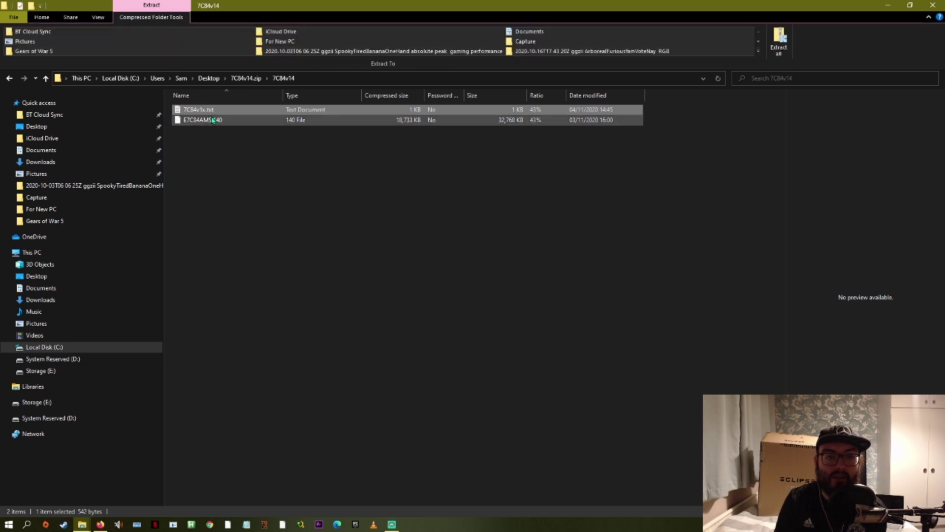
key(alt+Left)
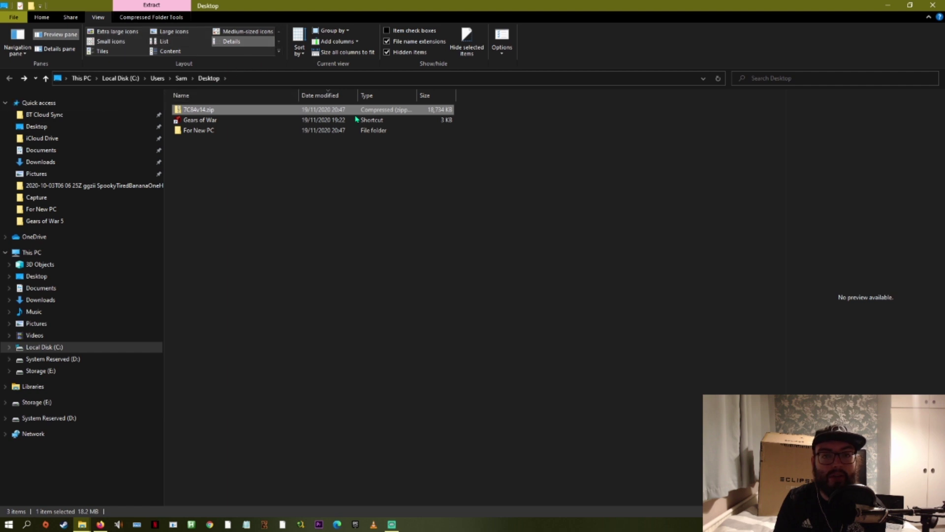
Extract all of 7C84v14.zip to Desktop\7C84v14 and maximize the new folder's window
right_click(207, 113)
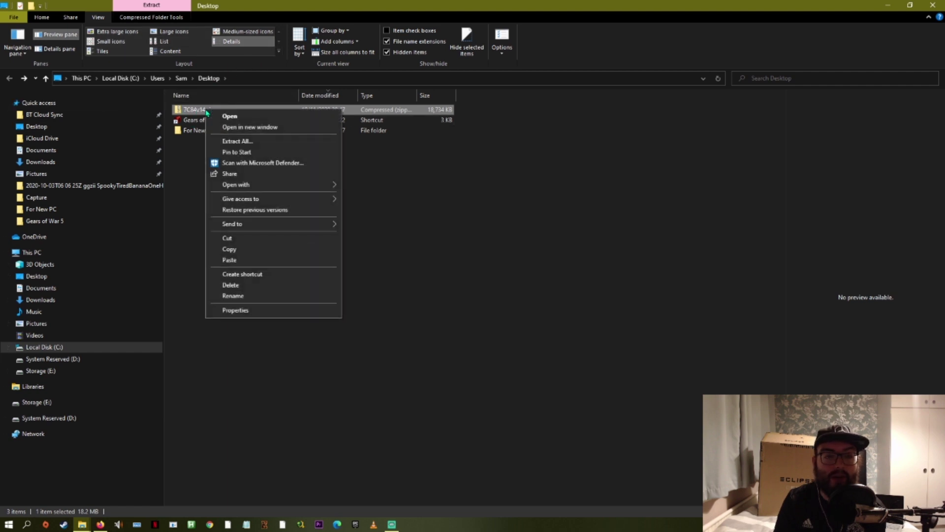
click(228, 142)
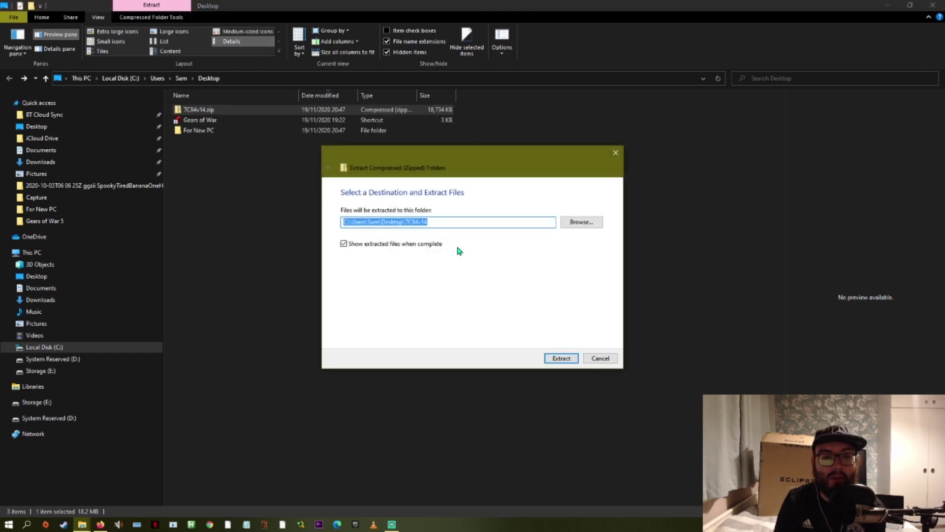
click(562, 356)
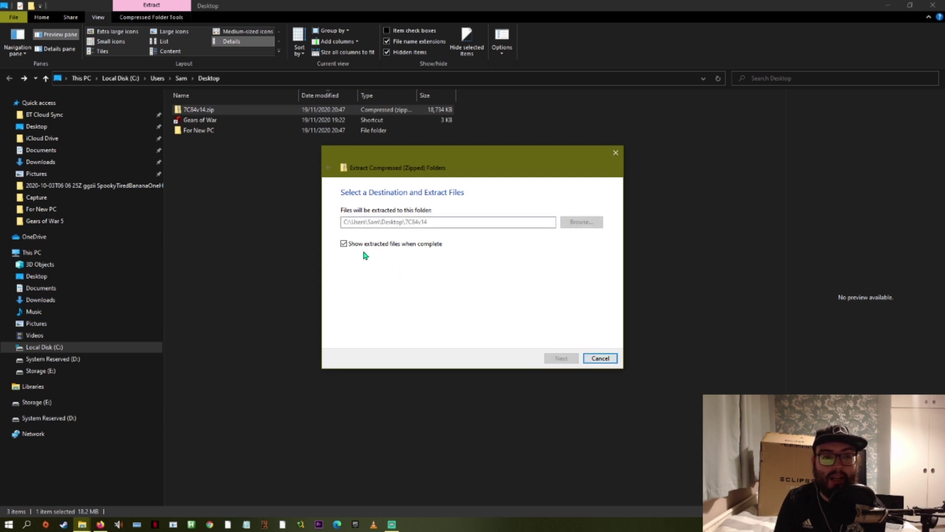
click(889, 5)
click(620, 45)
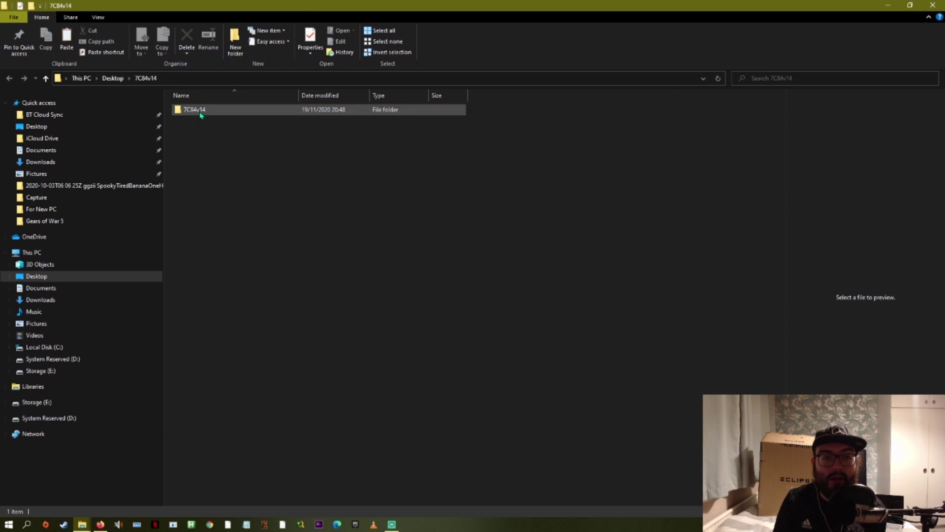
In the inner 7C84v14 folder, rename E7C84AMS.140 to MSI.ROM, accepting the extension change
double_click(201, 113)
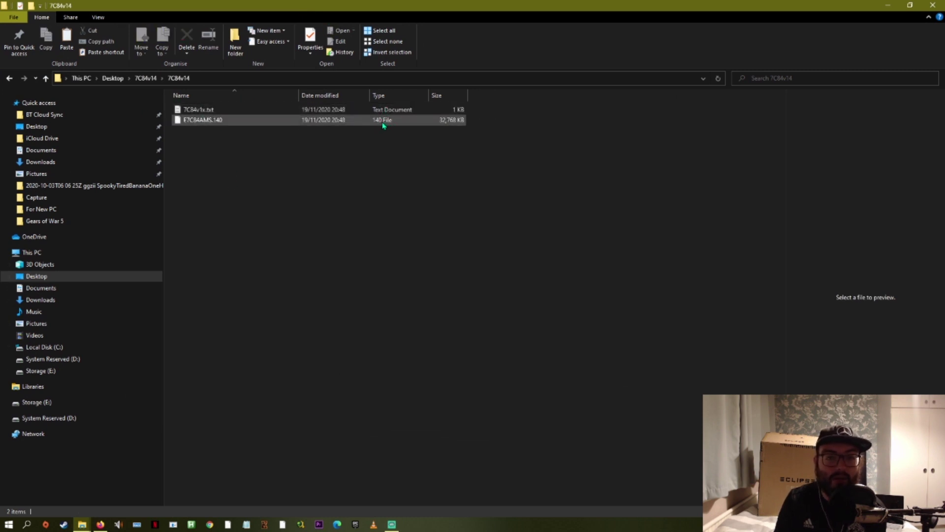
right_click(228, 136)
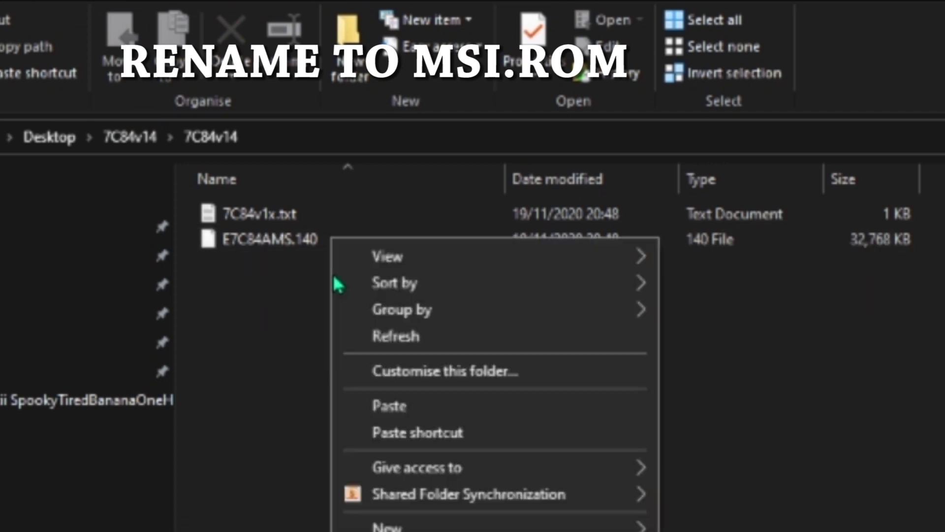
right_click(276, 239)
click(359, 529)
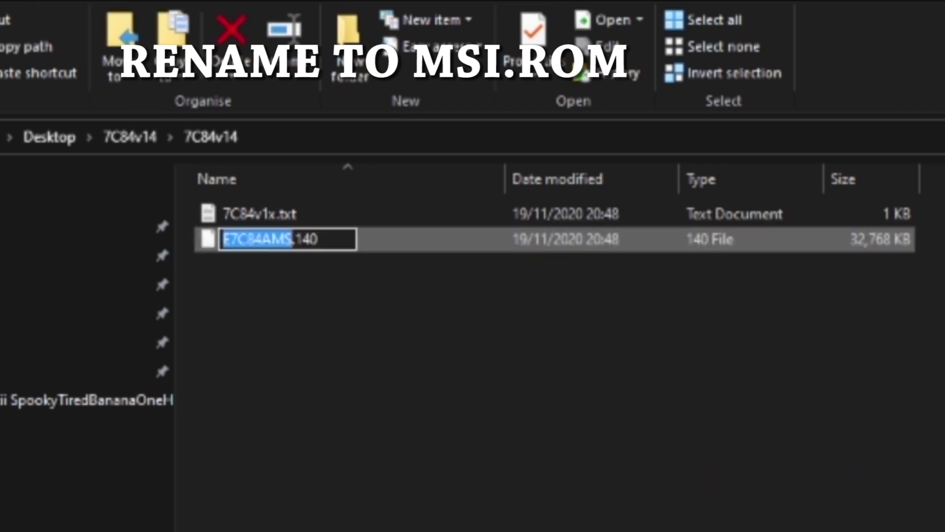
text(MSO)
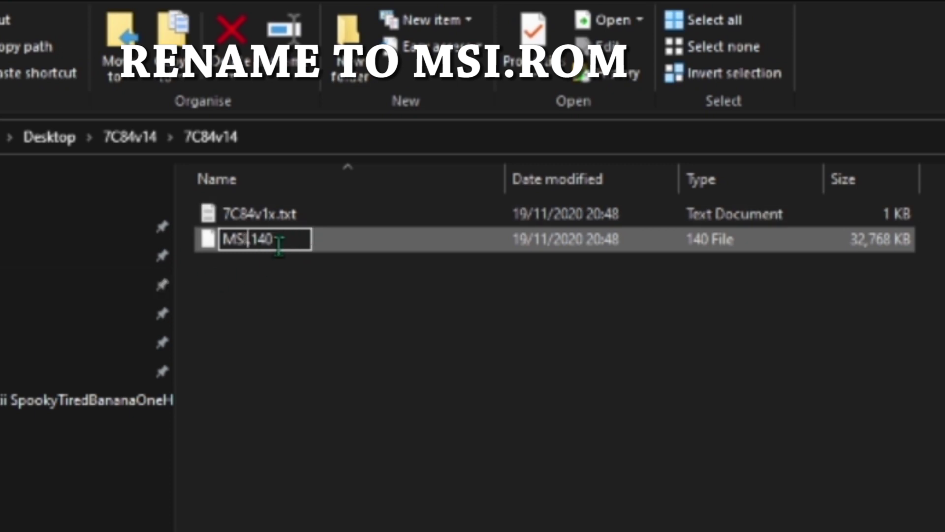
click(299, 240)
key(BackSpace)
key(BackSpace)
key(BackSpace)
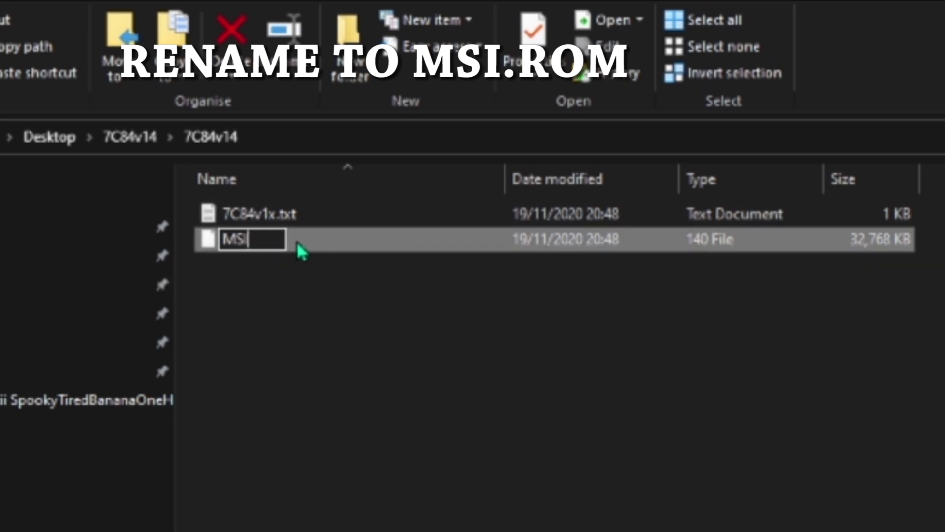
text(RON)
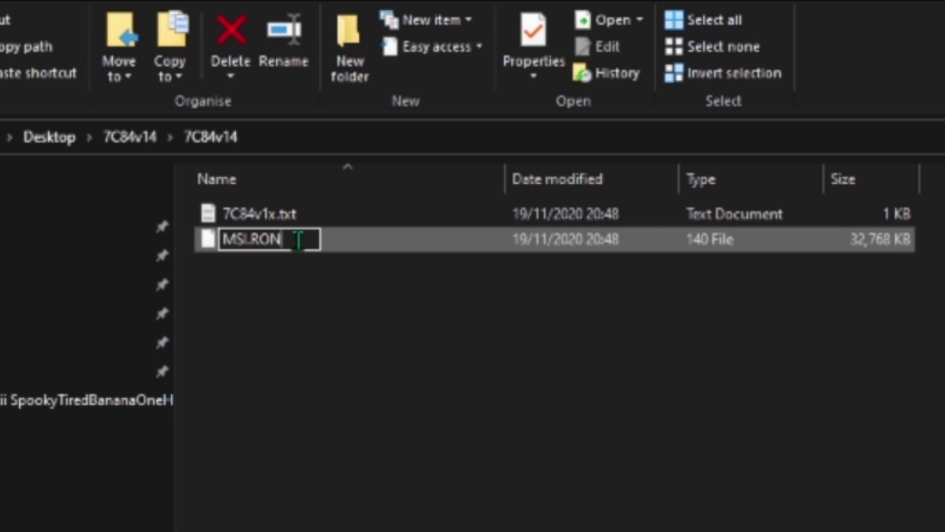
key(Return)
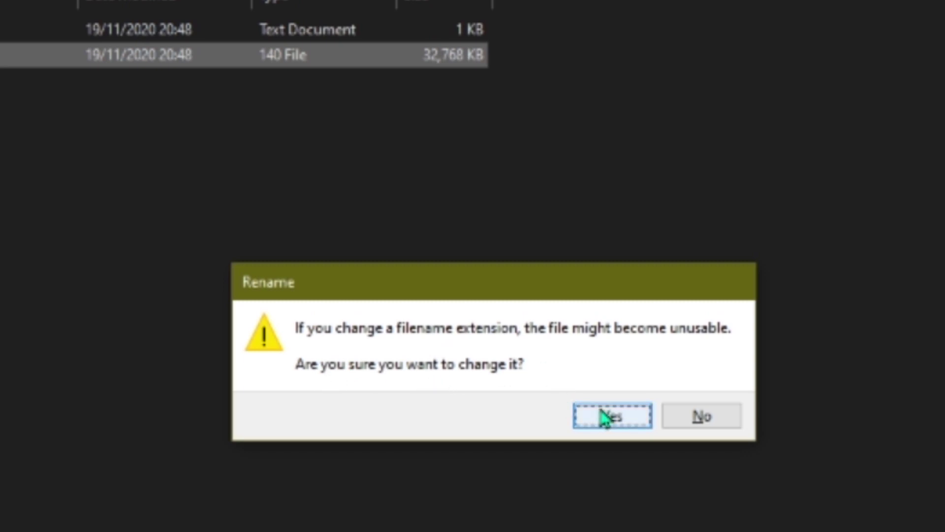
click(604, 417)
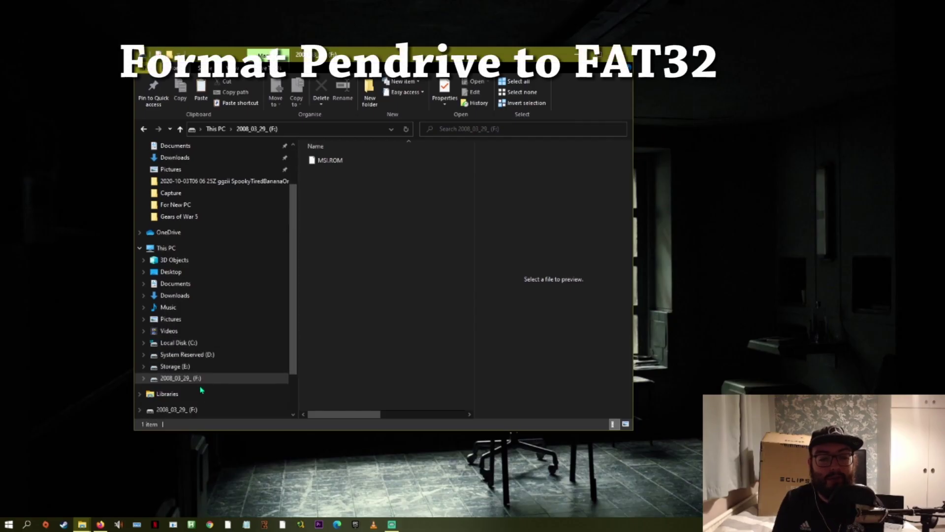
right_click(197, 383)
click(182, 384)
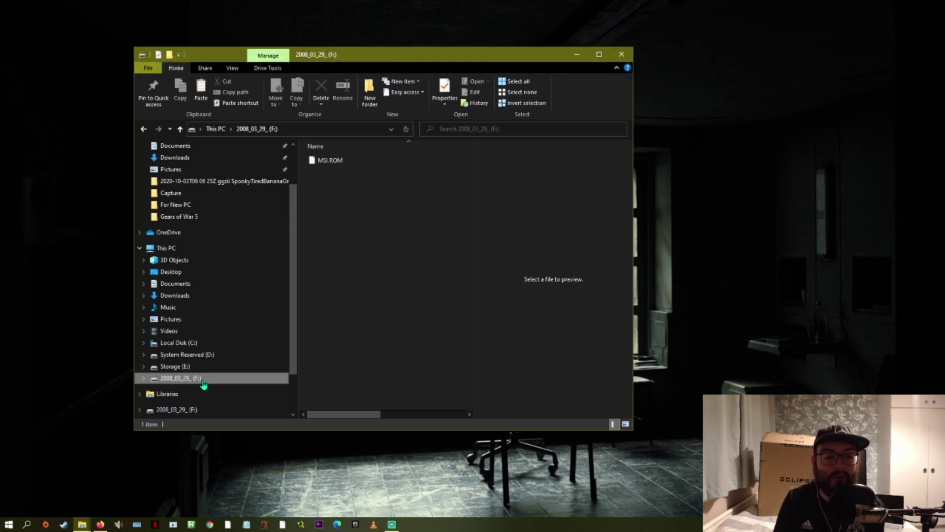
right_click(202, 383)
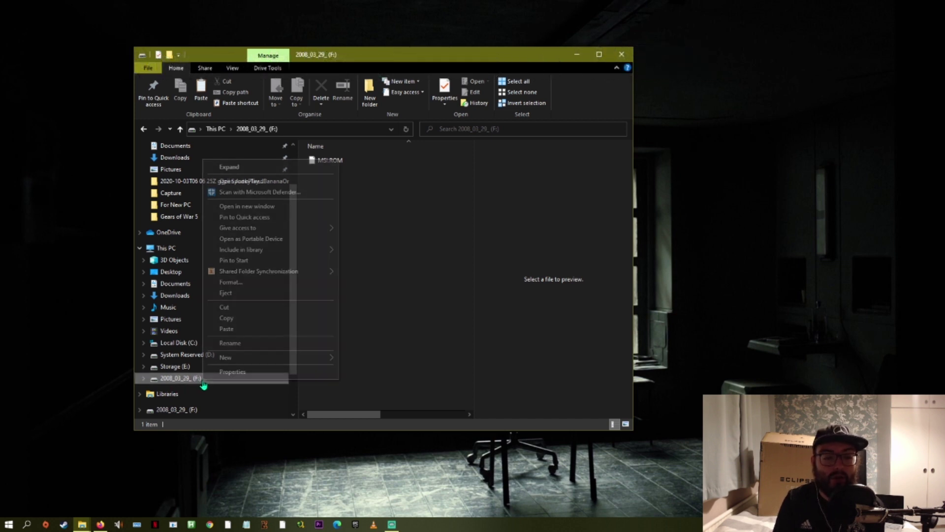
click(229, 282)
drag(239, 203, 398, 115)
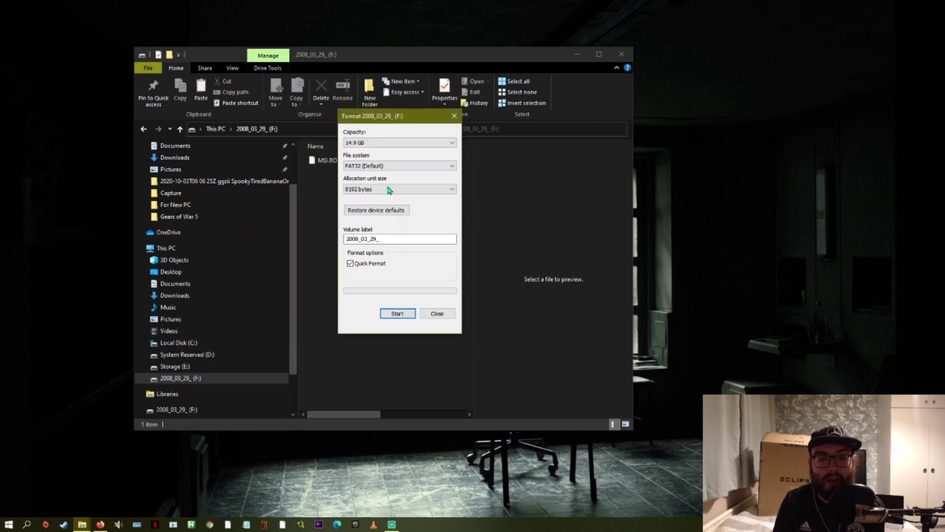
click(362, 167)
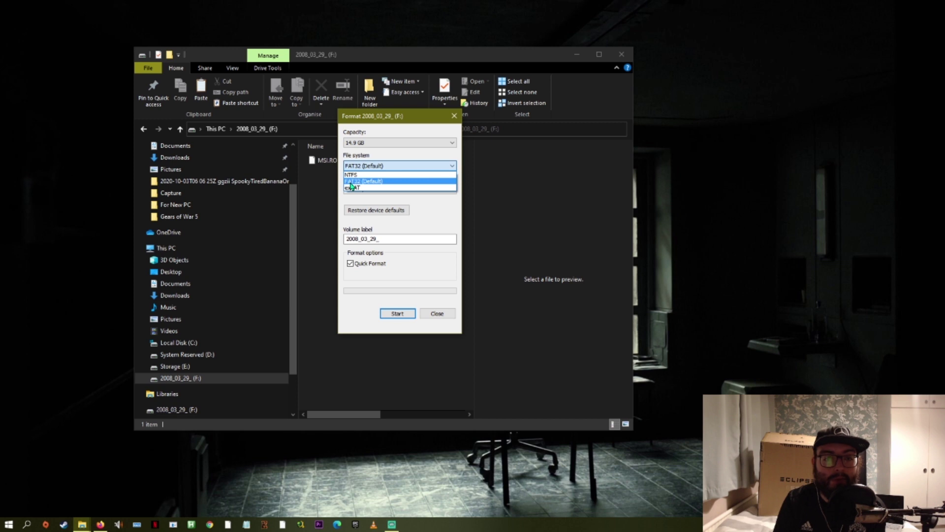
click(357, 182)
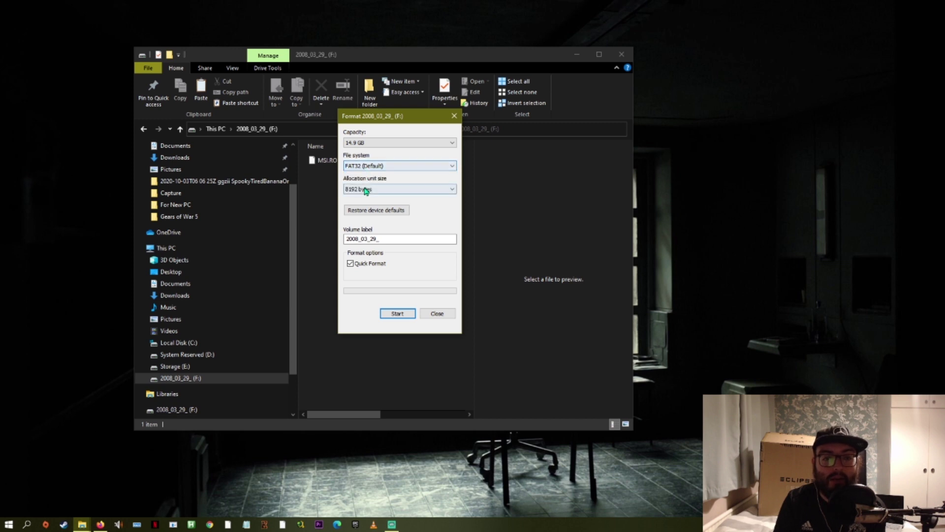
click(366, 190)
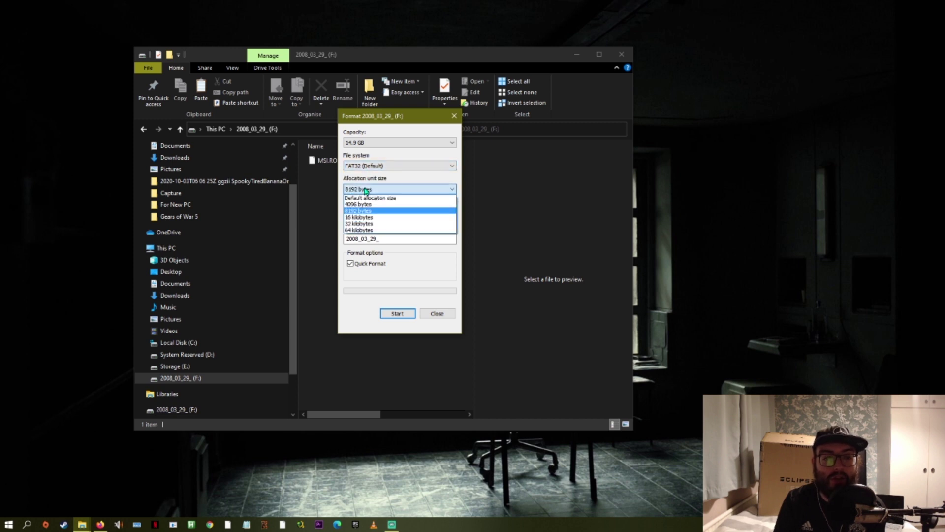
key(Escape)
key(Escape)
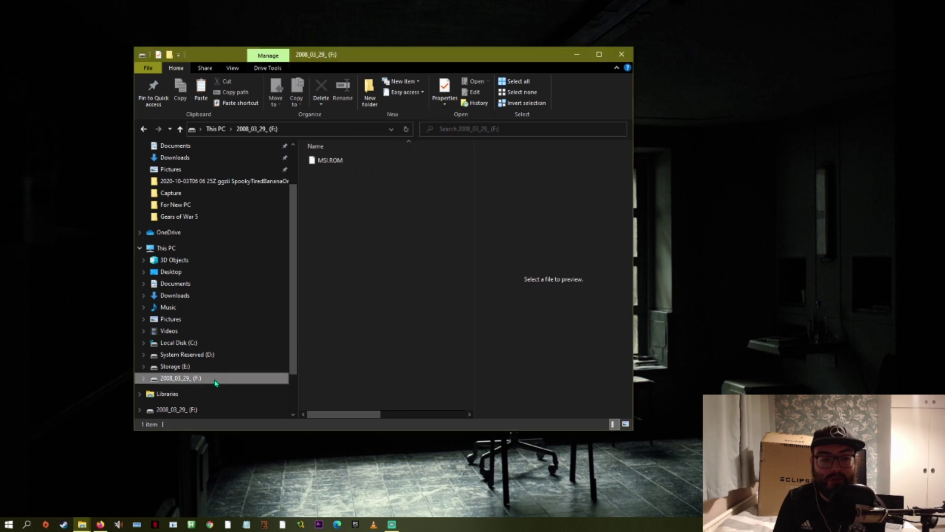
right_click(215, 377)
mouse_move(242, 355)
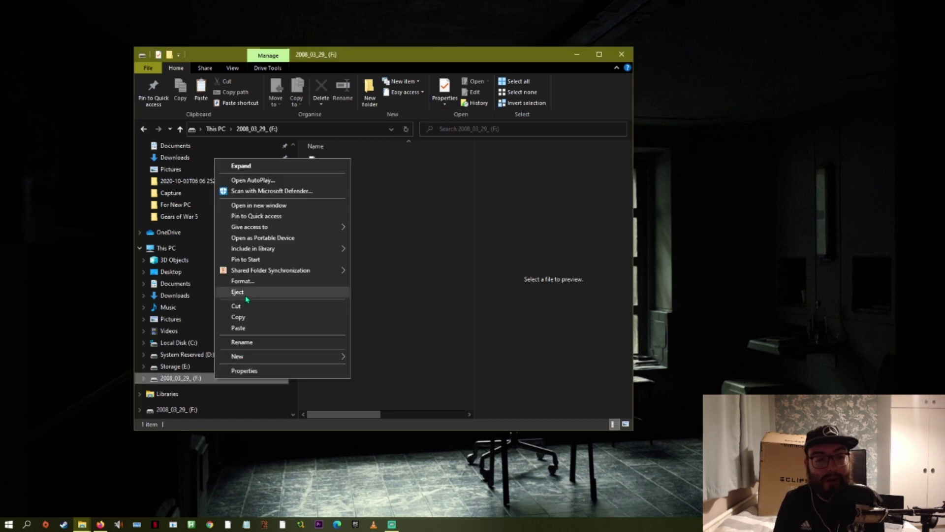
click(244, 281)
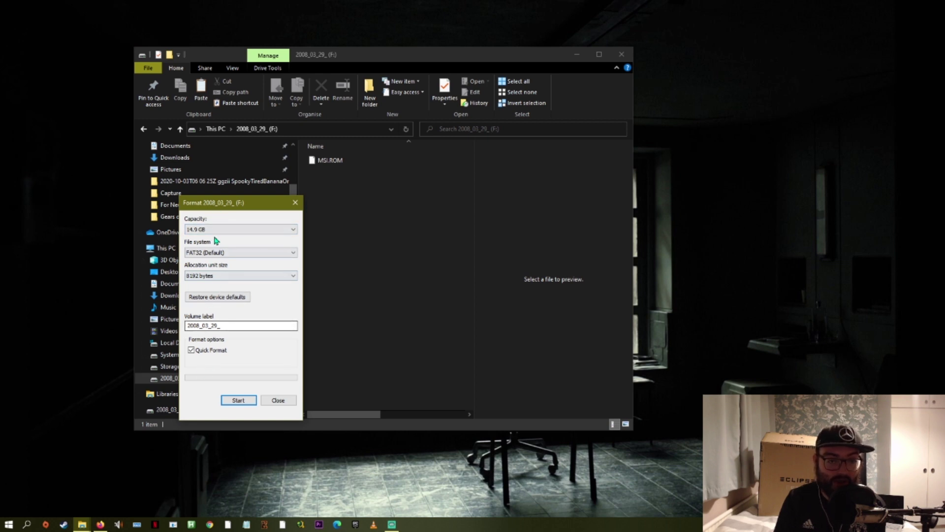
click(274, 401)
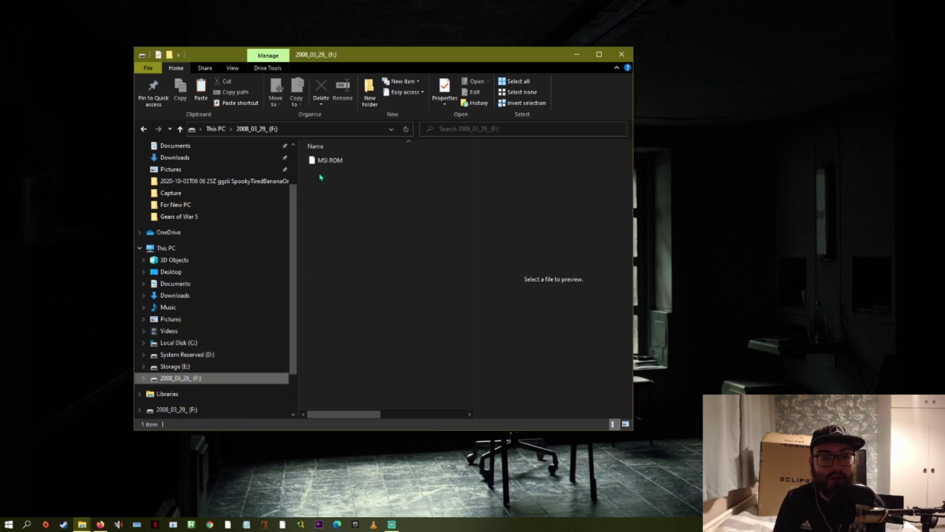
Browse to Desktop\7C84v14\7C84v14 and copy MSI.ROM
scroll(190, 312, up, 3)
click(172, 178)
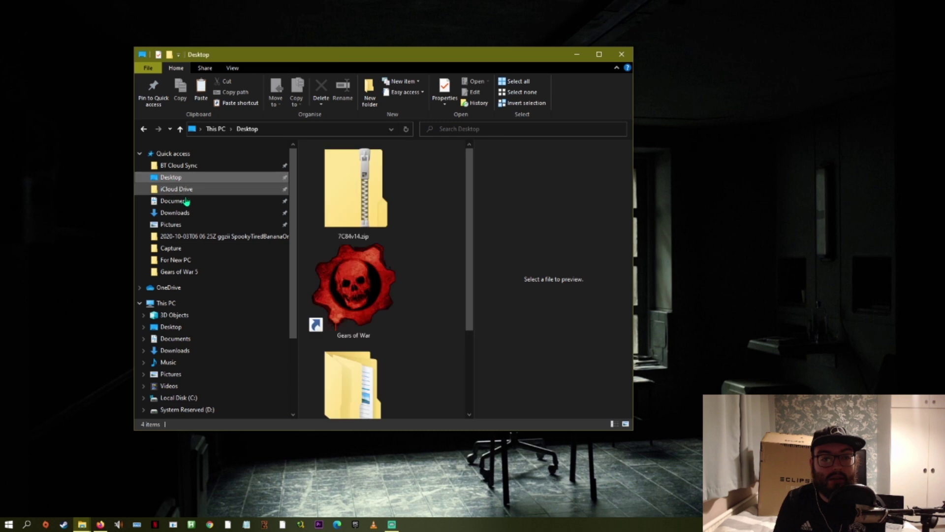
scroll(368, 329, down, 1)
double_click(352, 364)
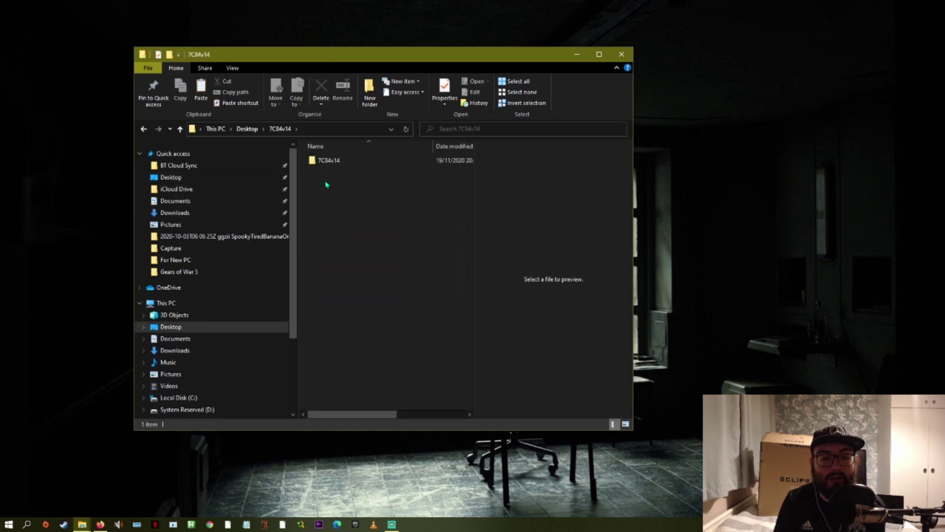
double_click(327, 160)
click(332, 171)
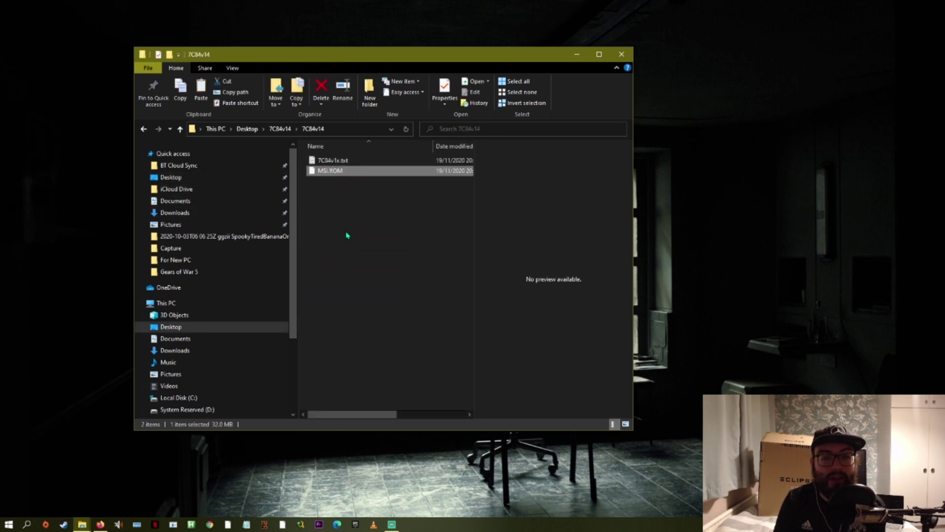
right_click(333, 171)
click(359, 266)
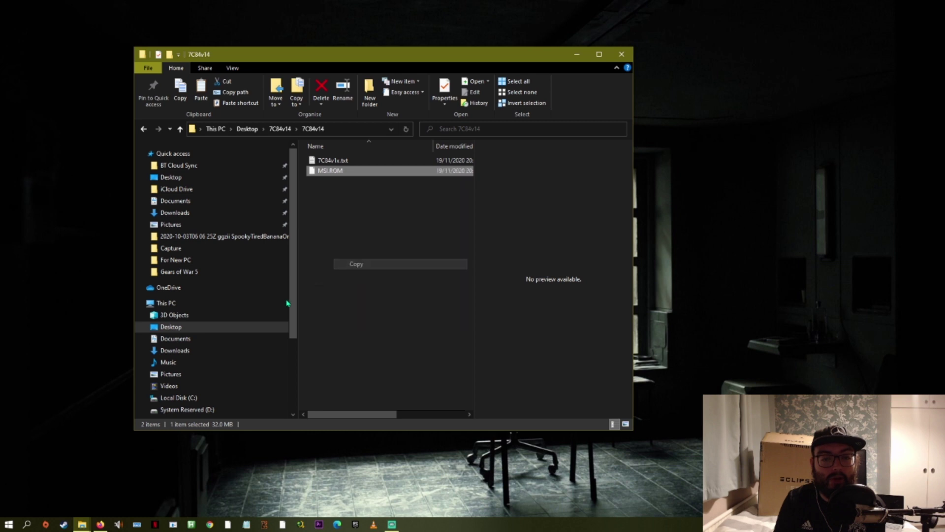
Go to pen drive F: and widen the window to show date, type and size columns
scroll(248, 351, down, 2)
scroll(248, 351, down, 1)
click(249, 343)
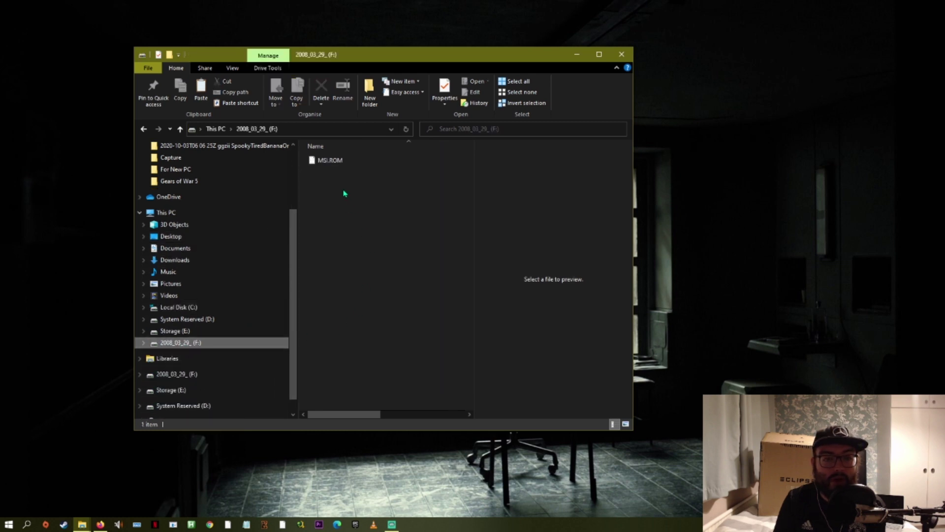
drag(640, 125, 817, 125)
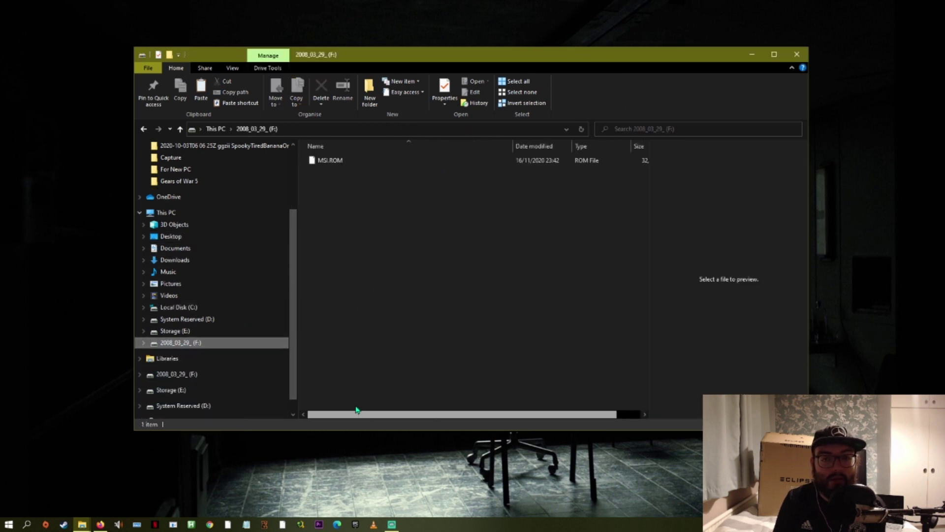